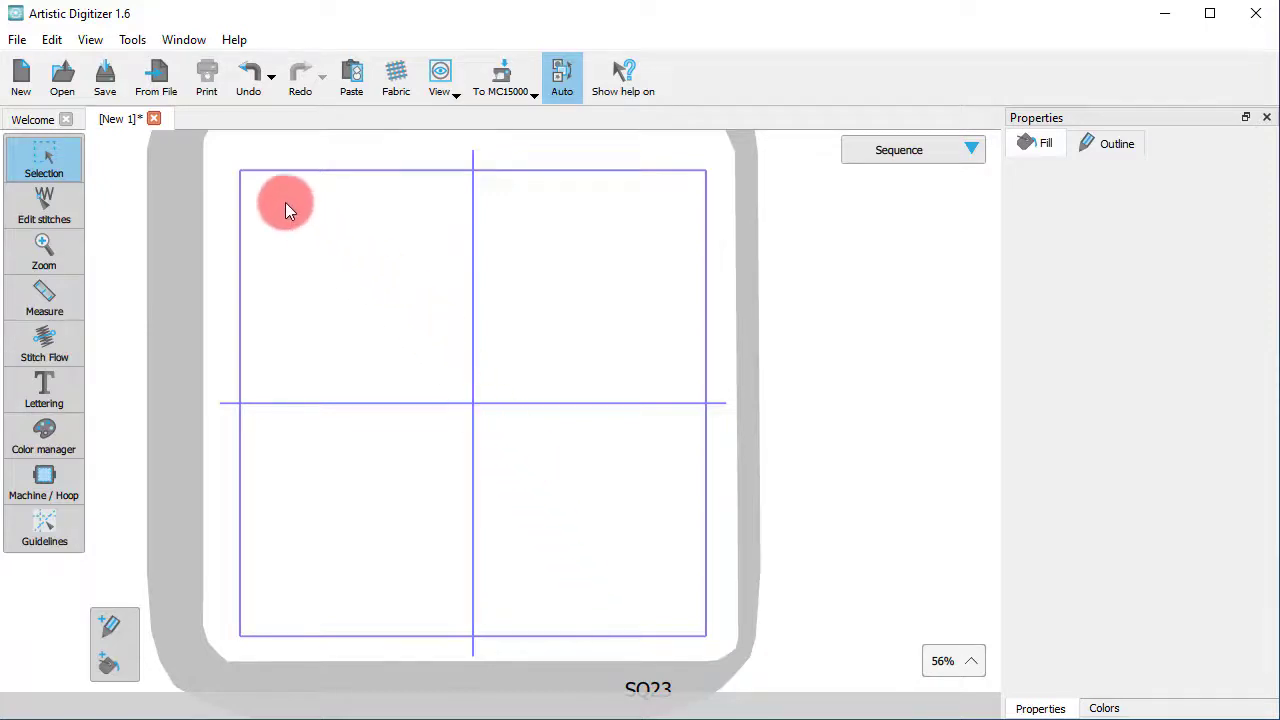
Filter the Open dialog to show only Janome JEF files
{"action": "left_click", "coordinate": [160, 76]}
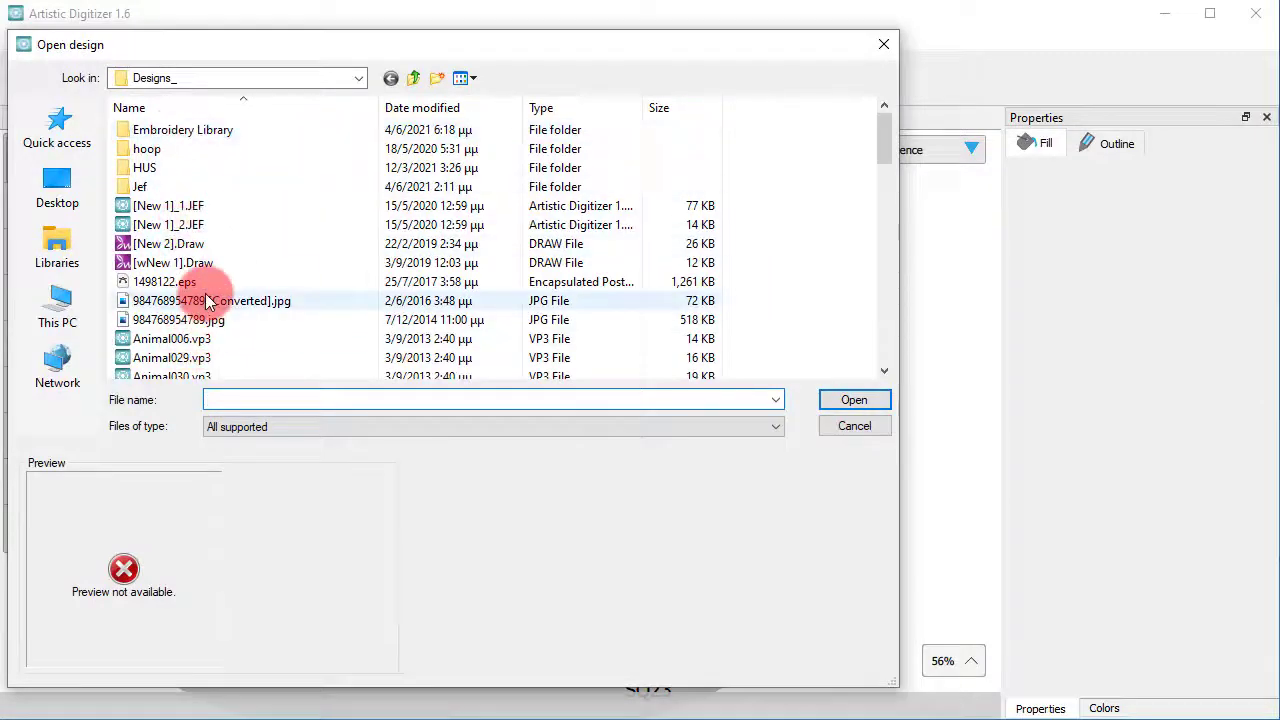
{"action": "scroll", "coordinate": [171, 266], "scroll_direction": "down", "scroll_amount": 4}
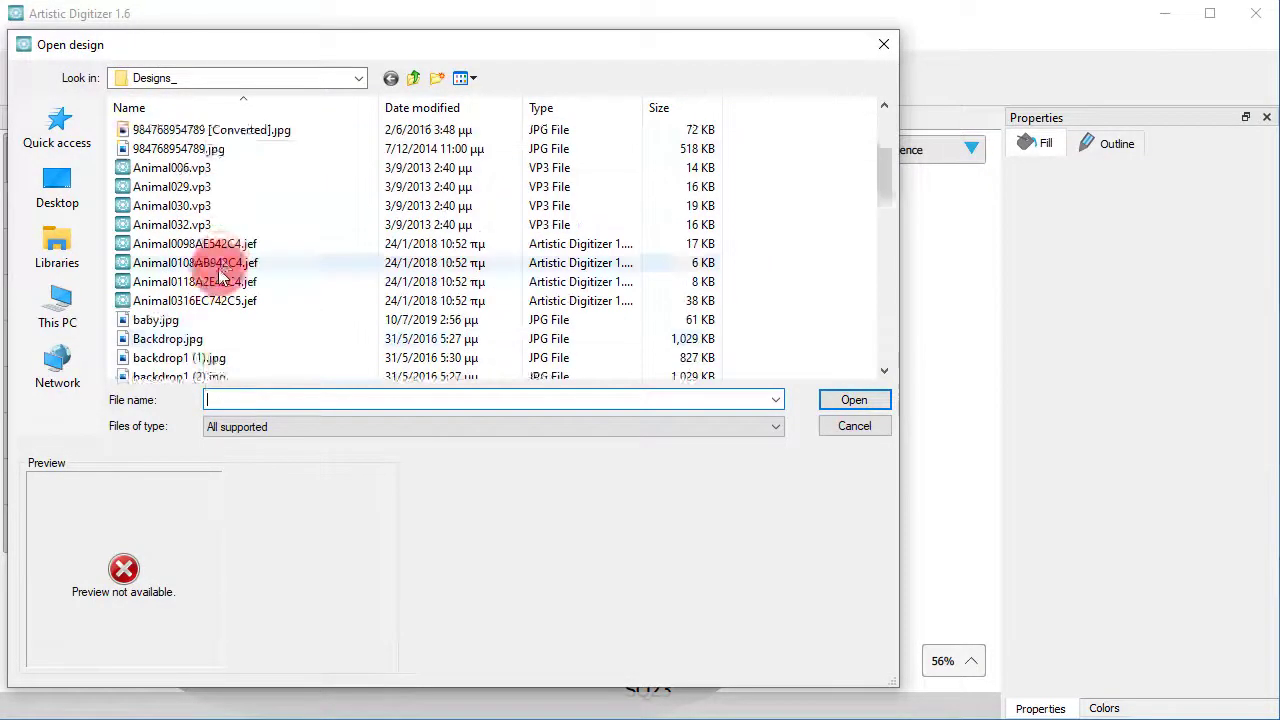
{"action": "left_click", "coordinate": [309, 428]}
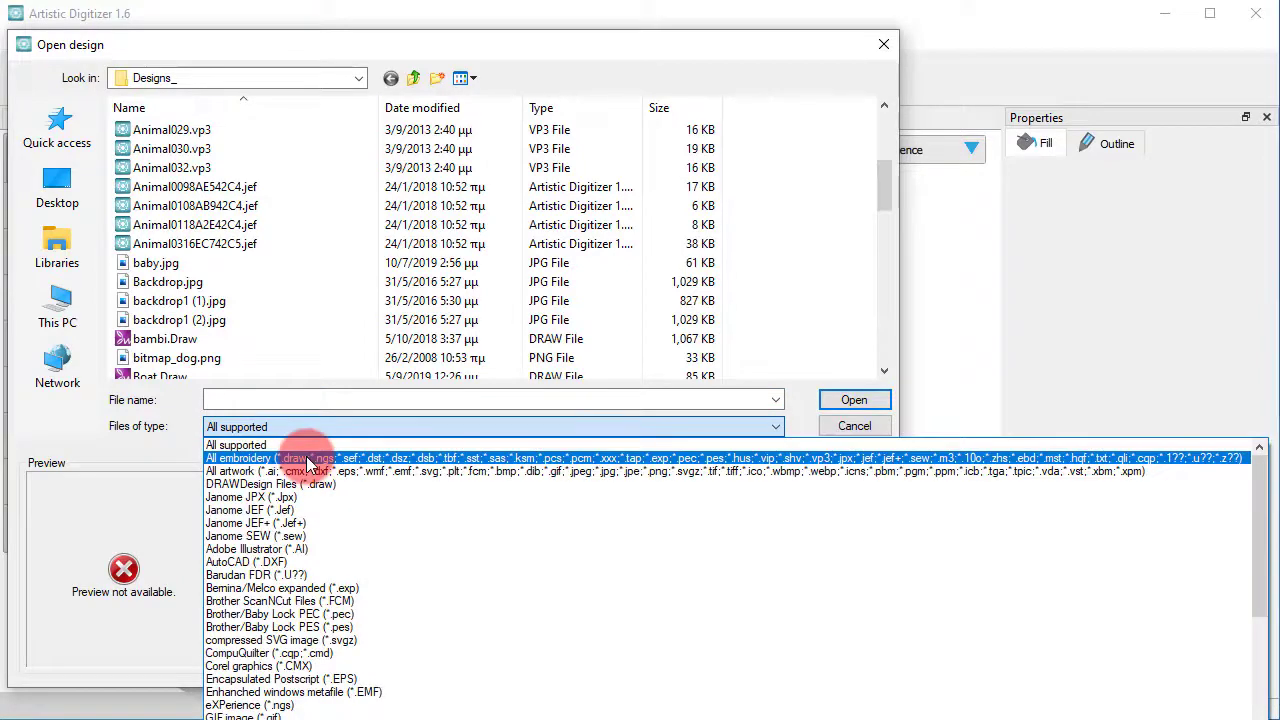
{"action": "left_click", "coordinate": [309, 462]}
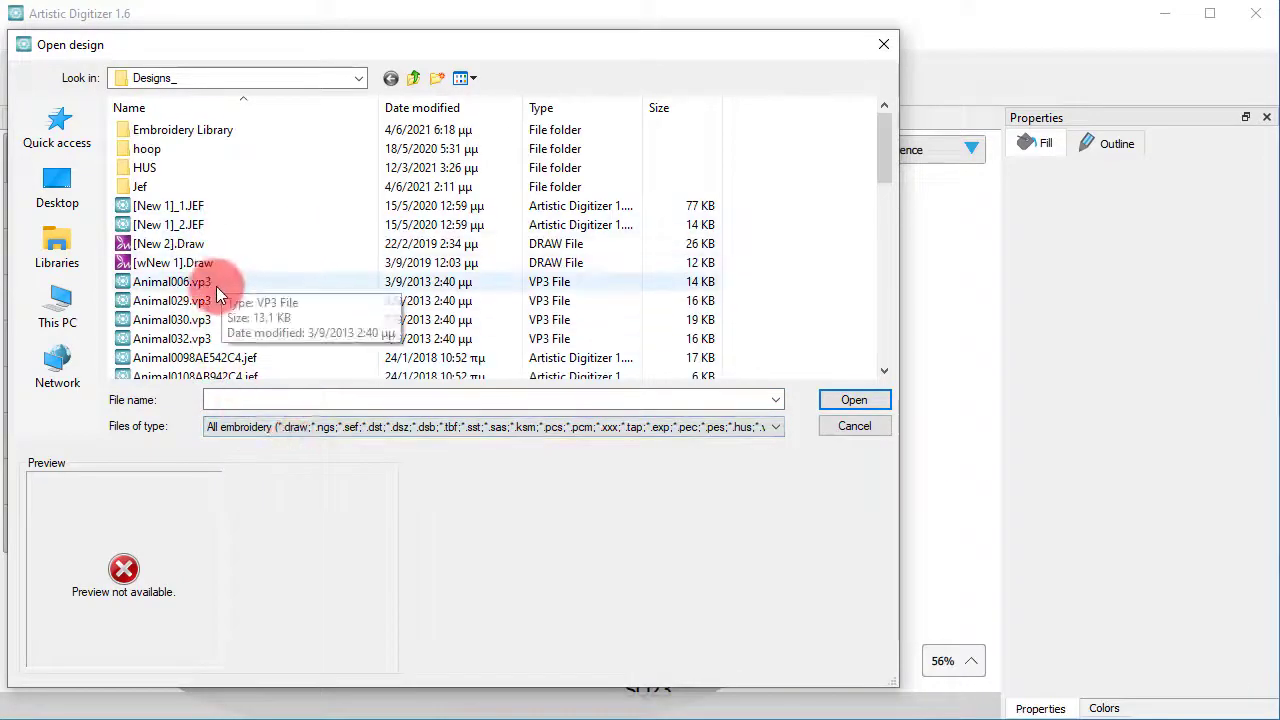
{"action": "left_click", "coordinate": [297, 430]}
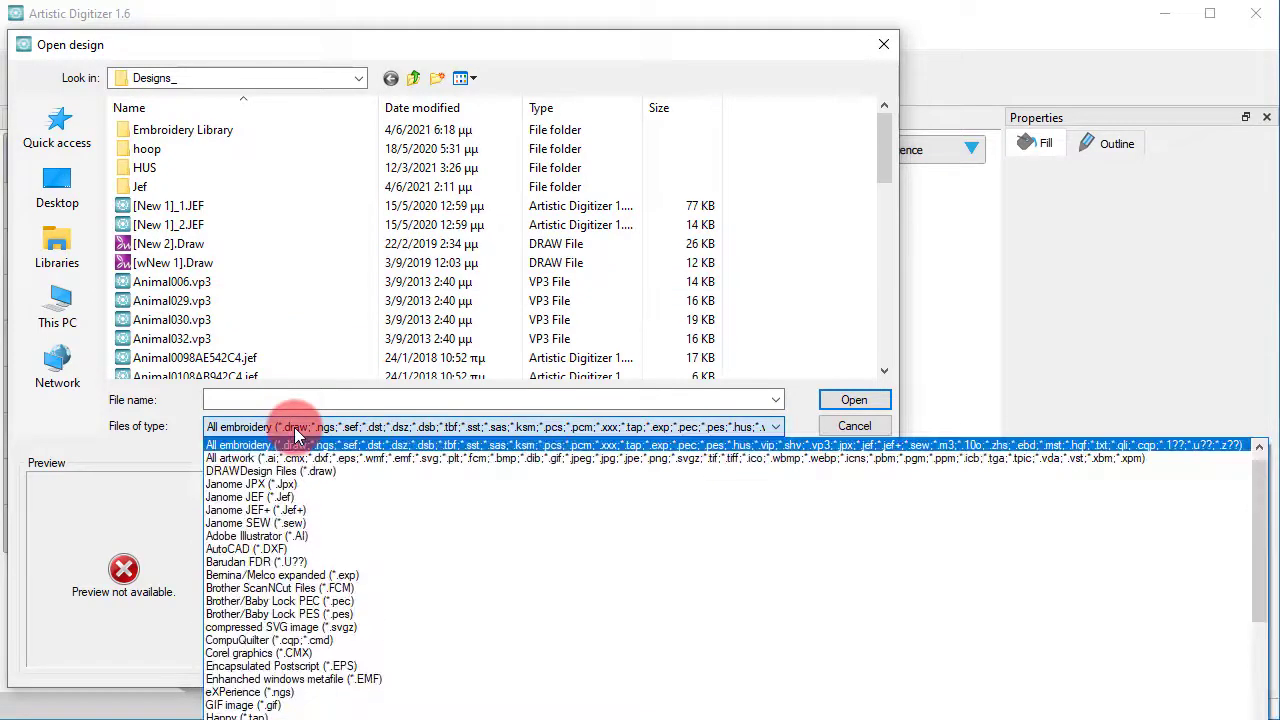
{"action": "left_click", "coordinate": [282, 498]}
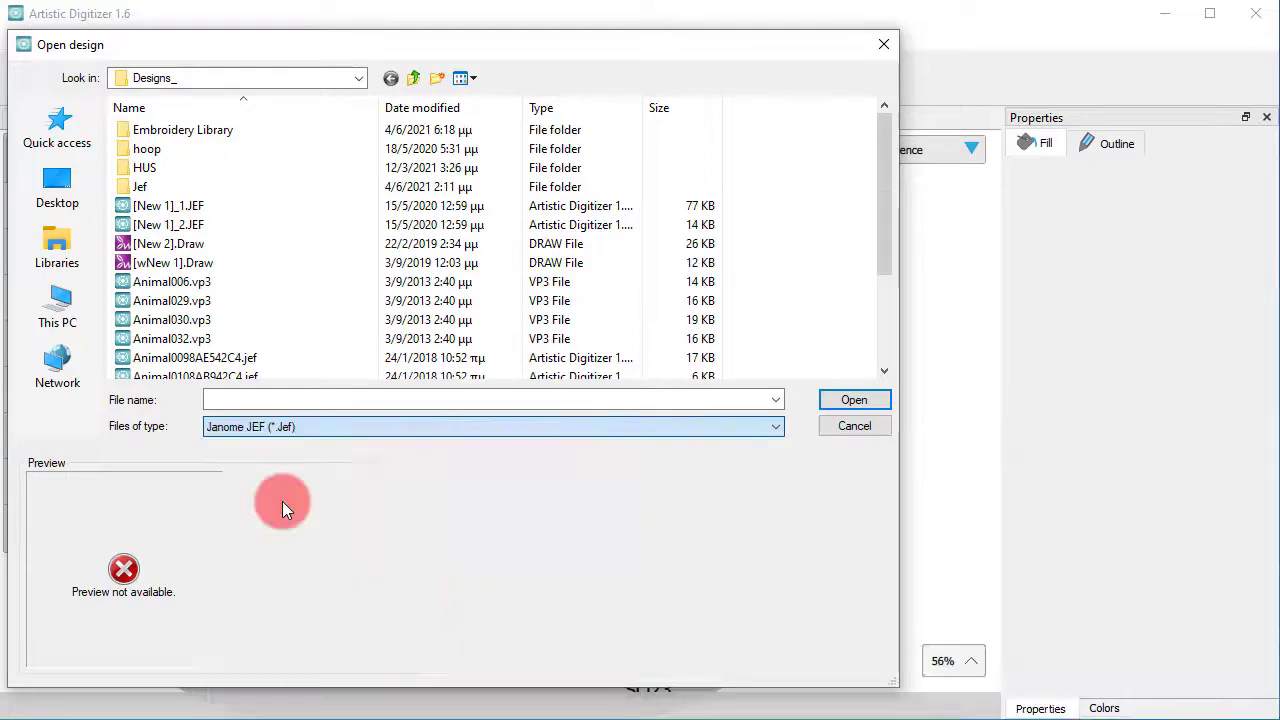
Open Raw-convert-curves.JEF from the Embroidery Library folder into the hoop
{"action": "double_click", "coordinate": [140, 130]}
{"action": "scroll", "coordinate": [204, 240], "scroll_direction": "down", "scroll_amount": 4}
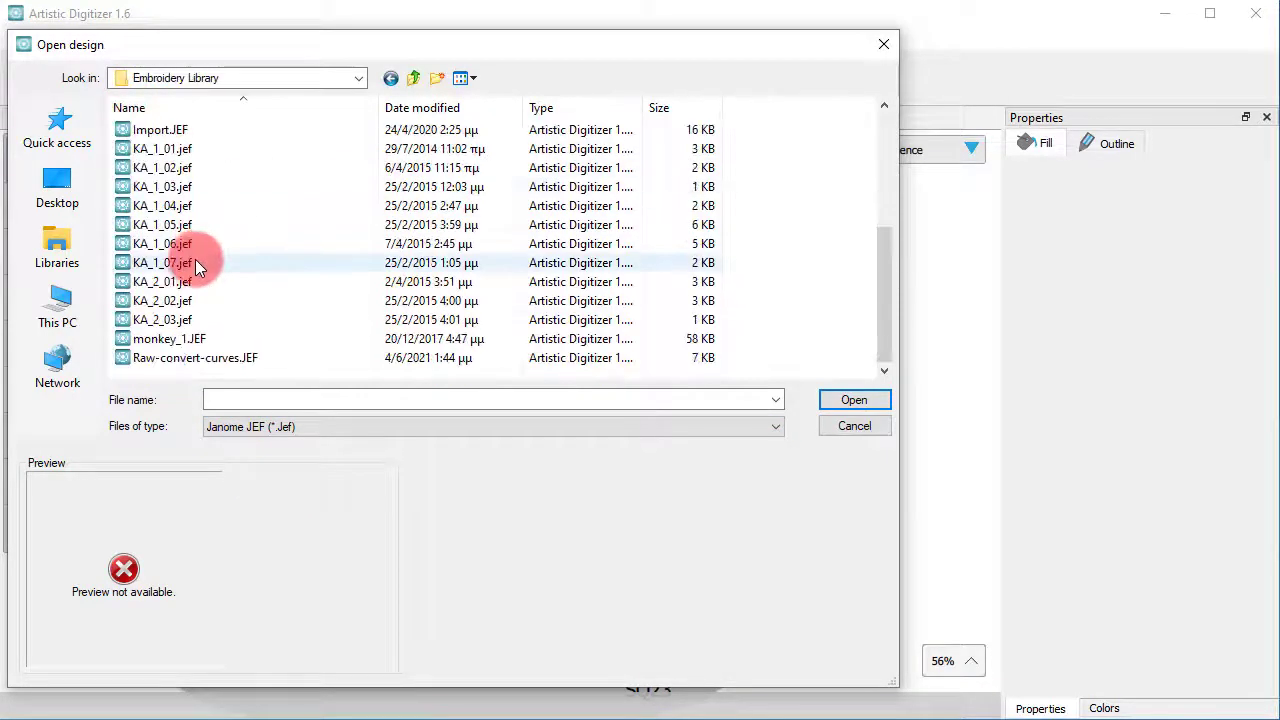
{"action": "left_click", "coordinate": [214, 362]}
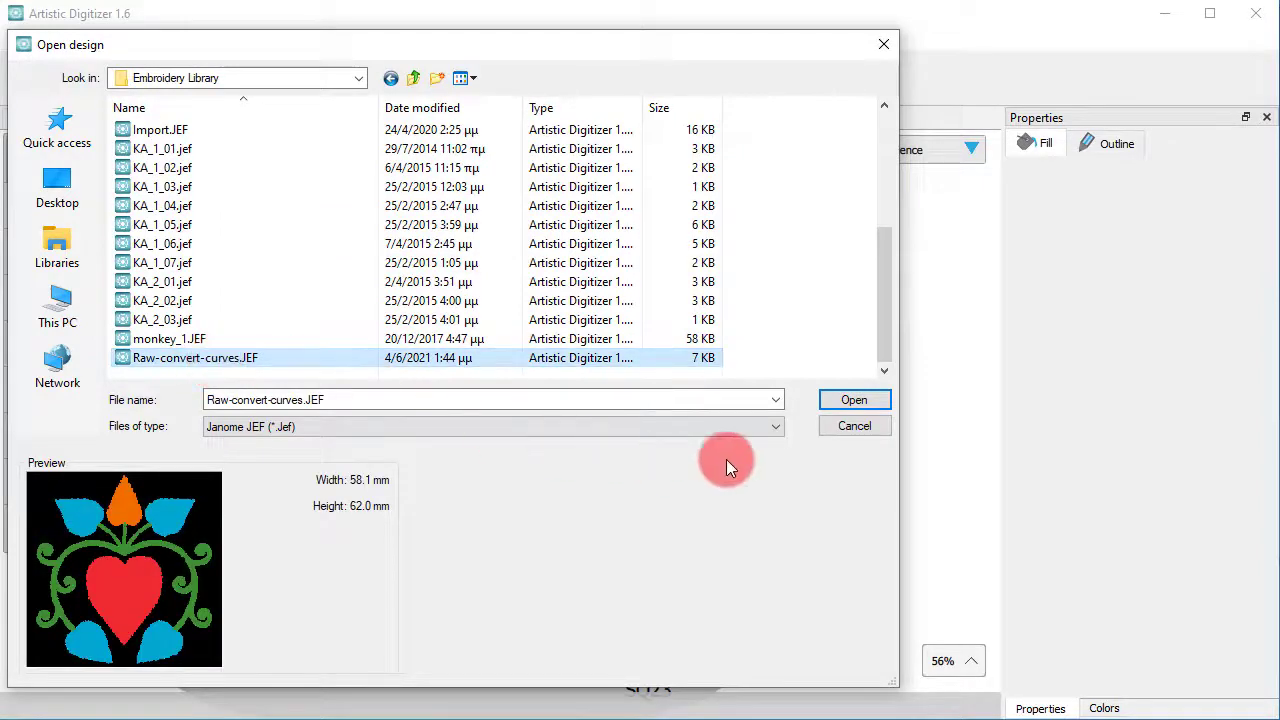
{"action": "left_click", "coordinate": [851, 400]}
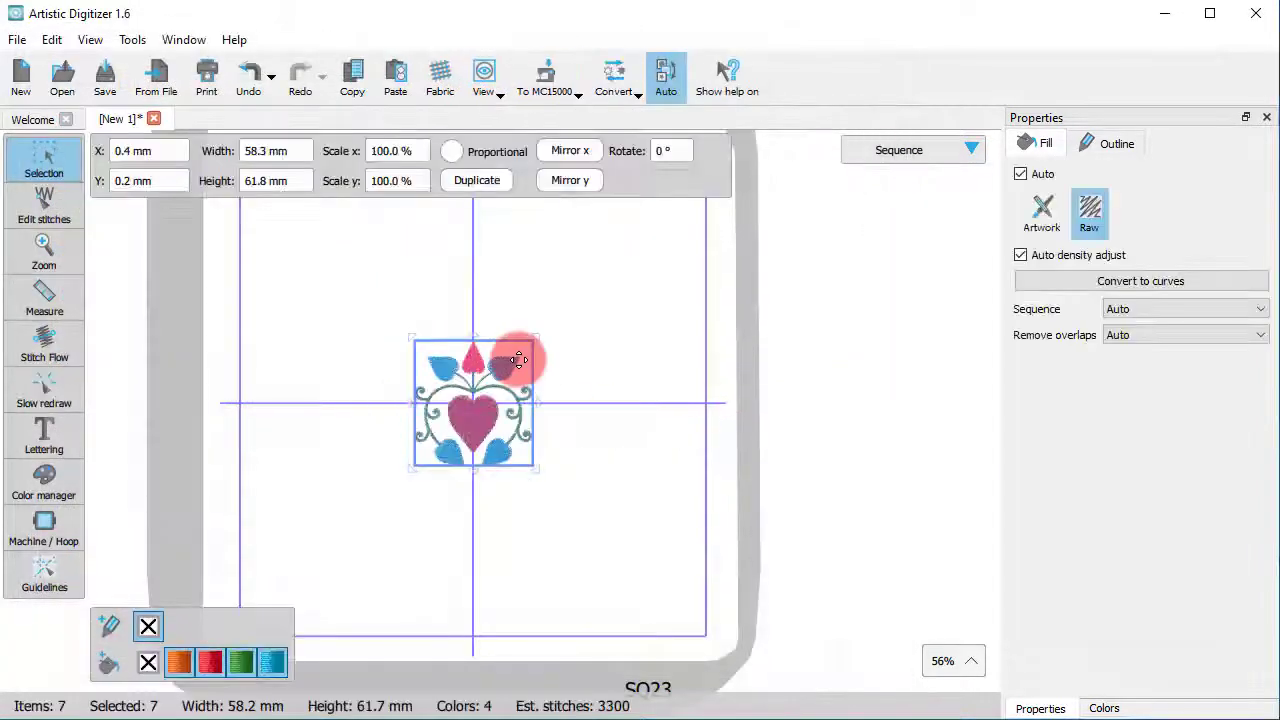
Add 'Spring Love' text lettering and move it up and left above the heart
{"action": "scroll", "coordinate": [530, 358], "scroll_direction": "up", "scroll_amount": 1}
{"action": "scroll", "coordinate": [343, 366], "scroll_direction": "down", "scroll_amount": 2}
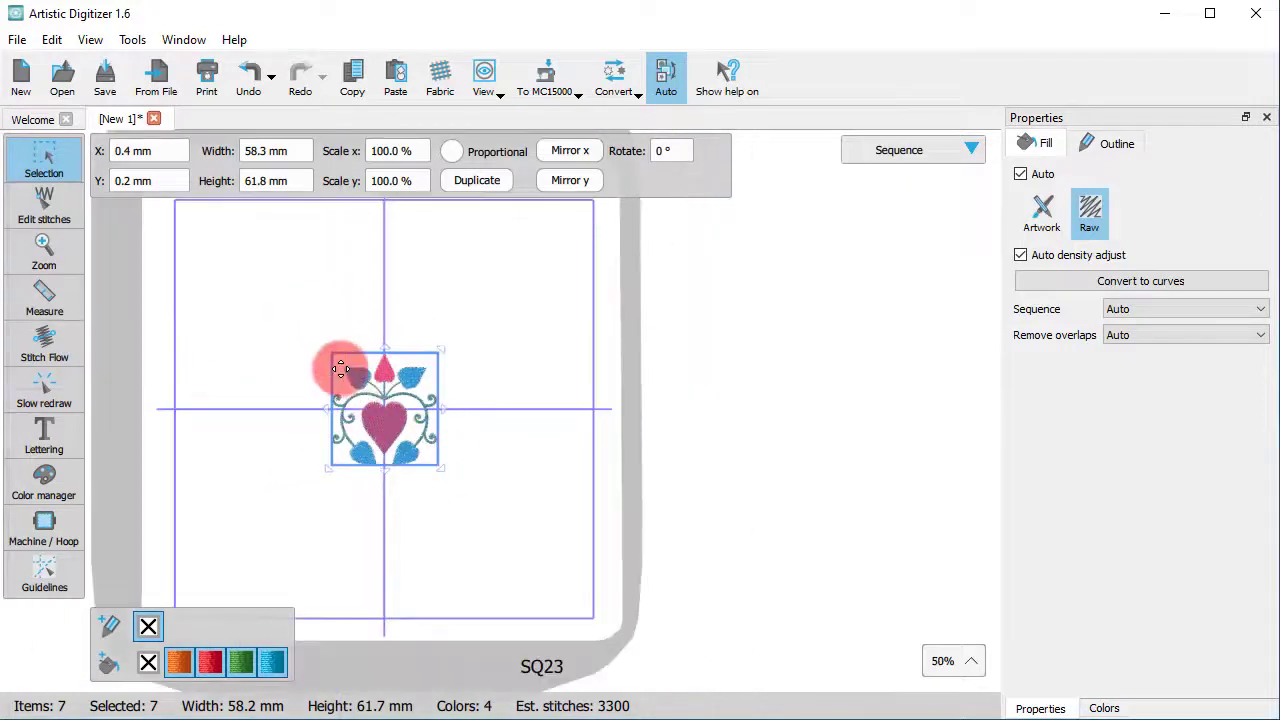
{"action": "scroll", "coordinate": [380, 408], "scroll_direction": "up", "scroll_amount": 3}
{"action": "left_click", "coordinate": [30, 443]}
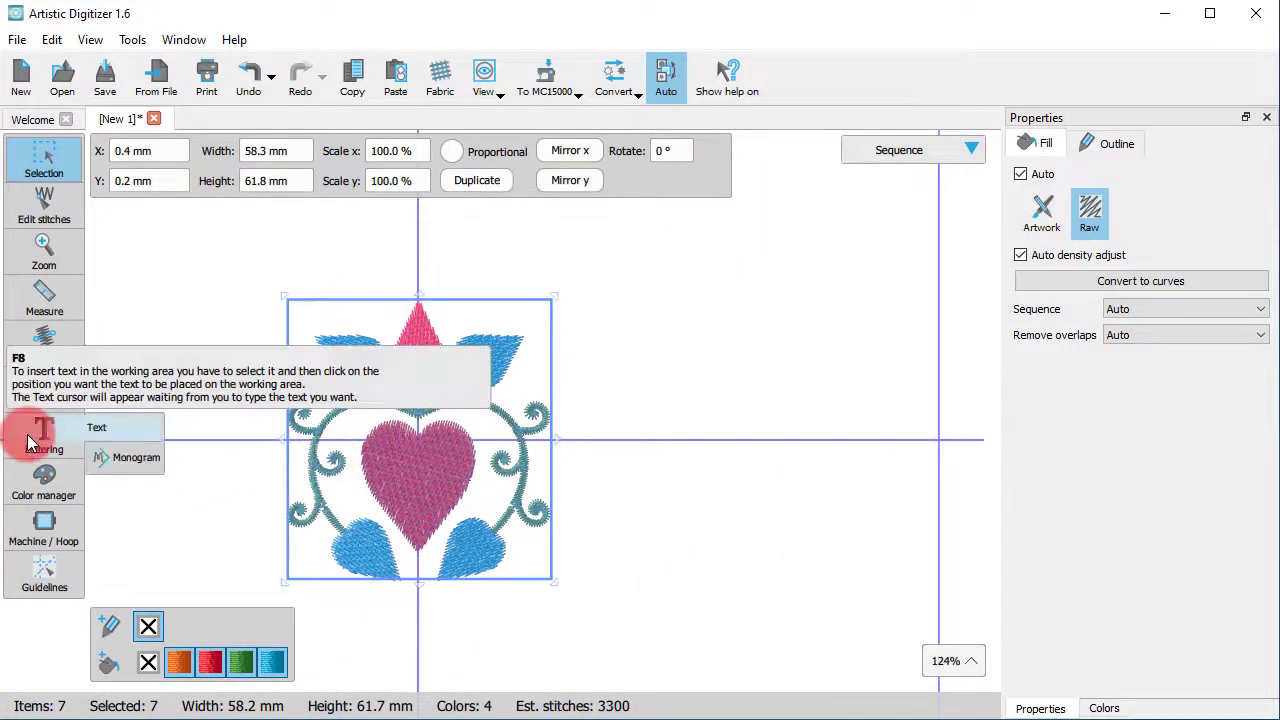
{"action": "left_click", "coordinate": [30, 440]}
{"action": "left_click", "coordinate": [141, 393]}
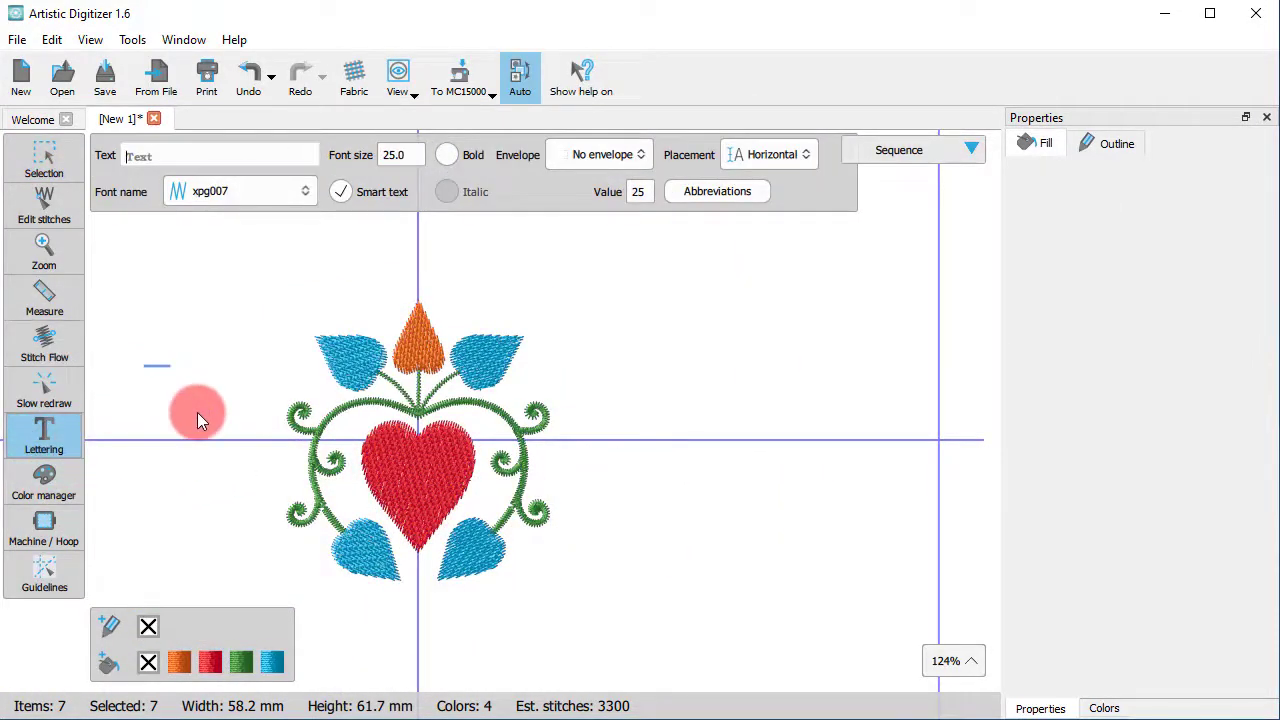
{"action": "type", "text": "Spri"}
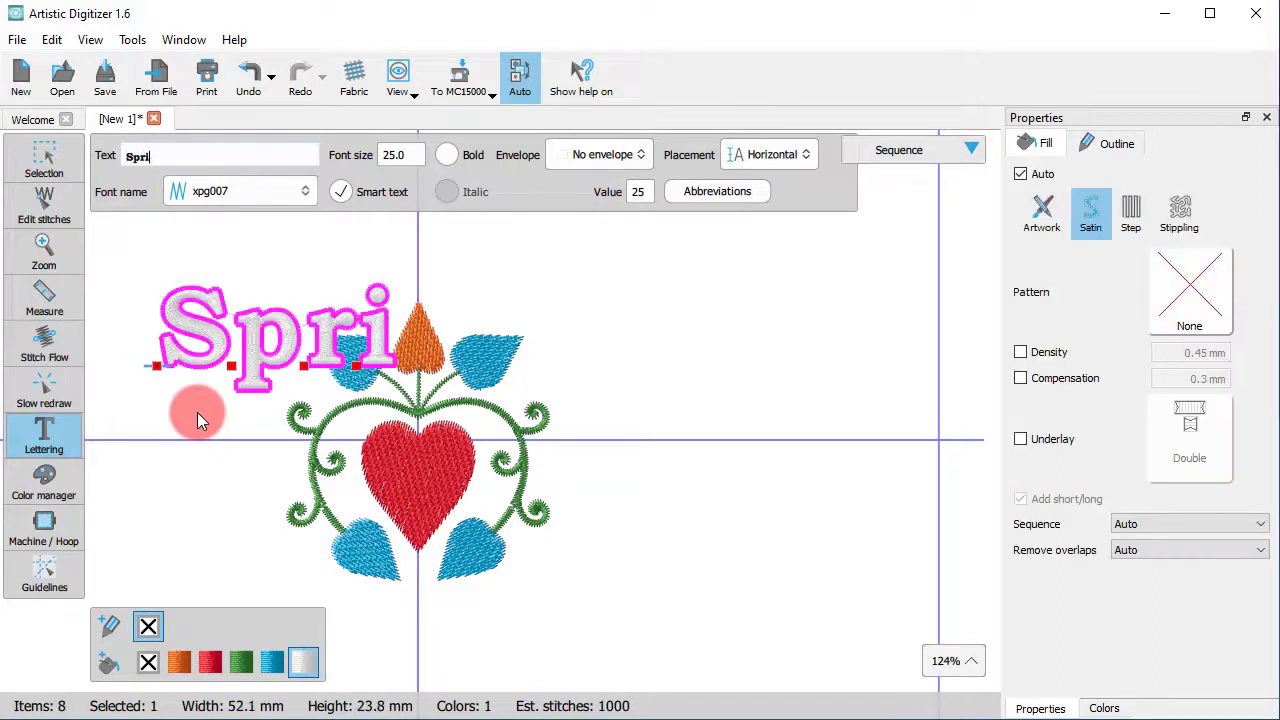
{"action": "type", "text": "ng Lo"}
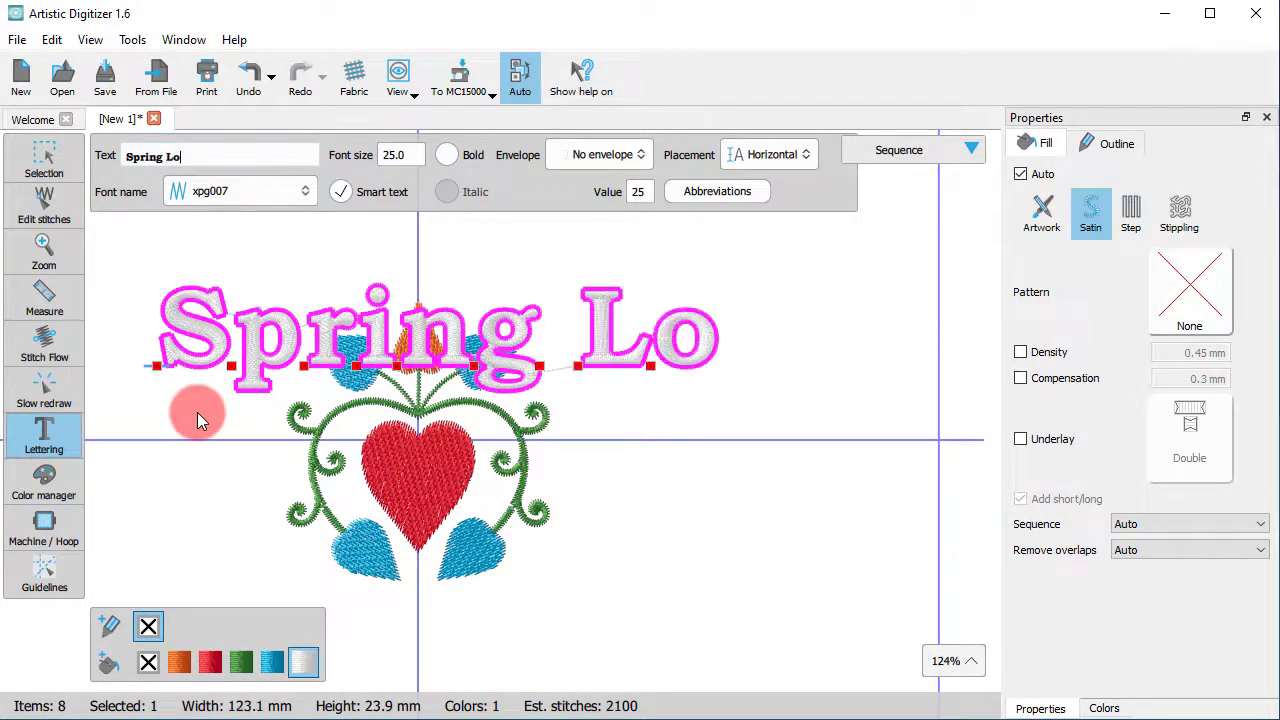
{"action": "type", "text": "ve"}
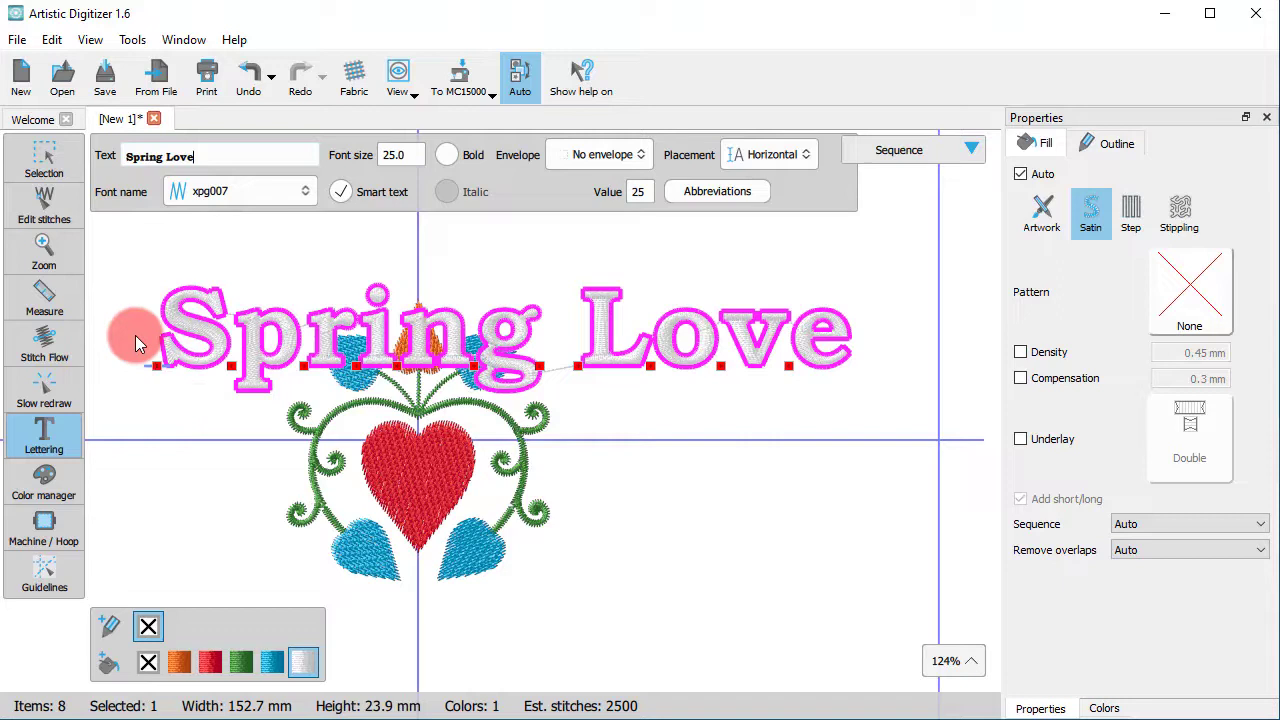
{"action": "scroll", "coordinate": [135, 335], "scroll_direction": "down", "scroll_amount": 3}
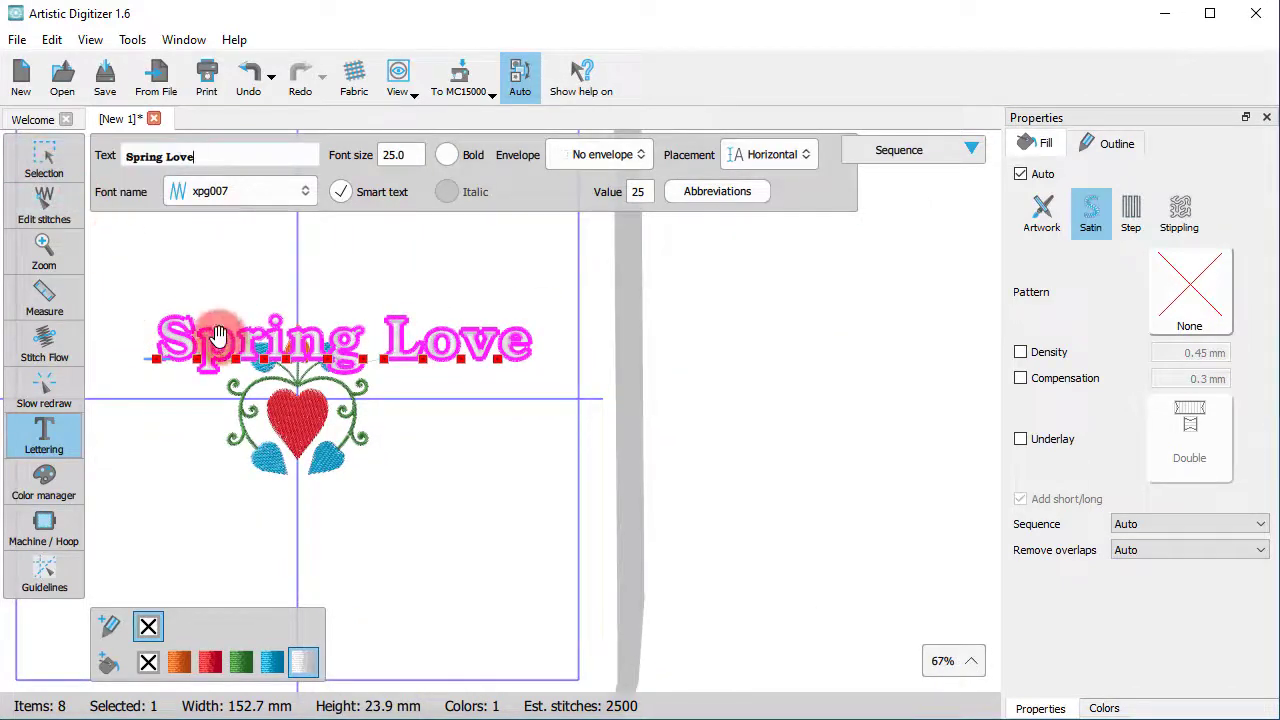
{"action": "left_click_drag", "start_coordinate": [219, 333], "coordinate": [186, 282]}
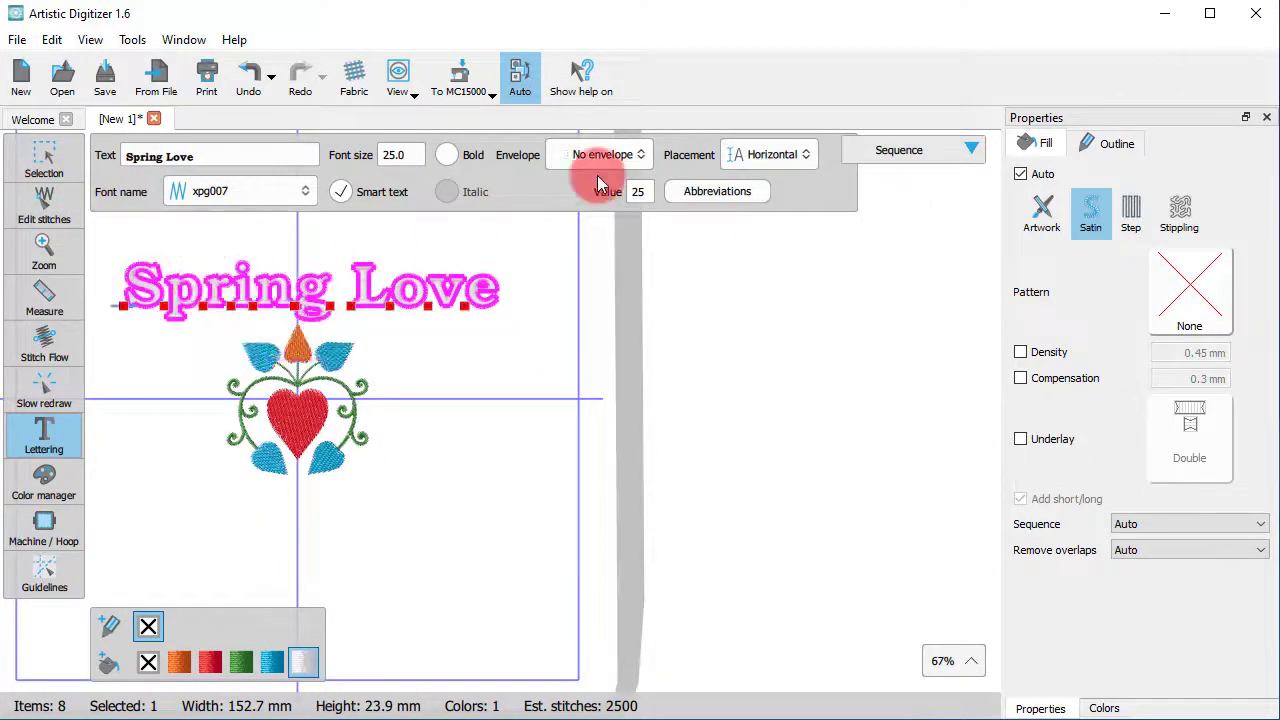
Put the Spring Love text on a line segment tilted down to the right
{"action": "left_click", "coordinate": [758, 155]}
{"action": "left_click", "coordinate": [771, 211]}
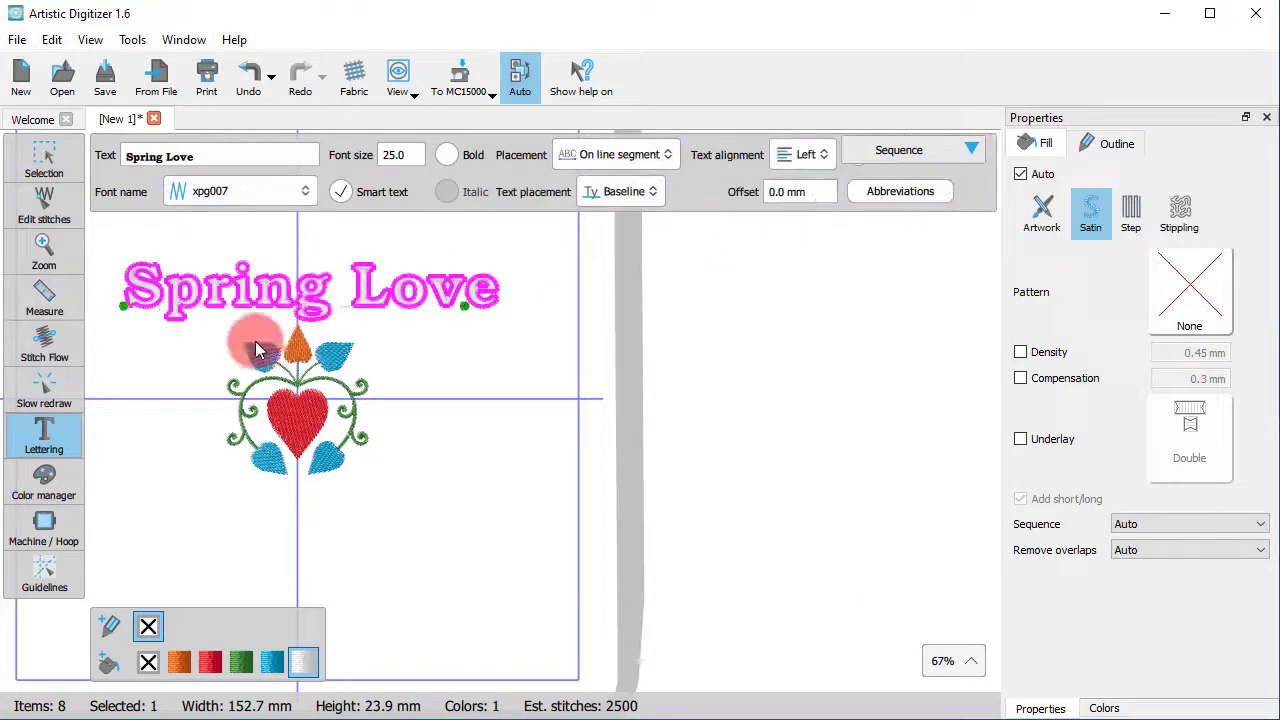
{"action": "mouse_move", "coordinate": [466, 306]}
{"action": "left_mouse_down"}
{"action": "mouse_move", "coordinate": [458, 410]}
{"action": "mouse_move", "coordinate": [457, 293]}
{"action": "left_mouse_up"}
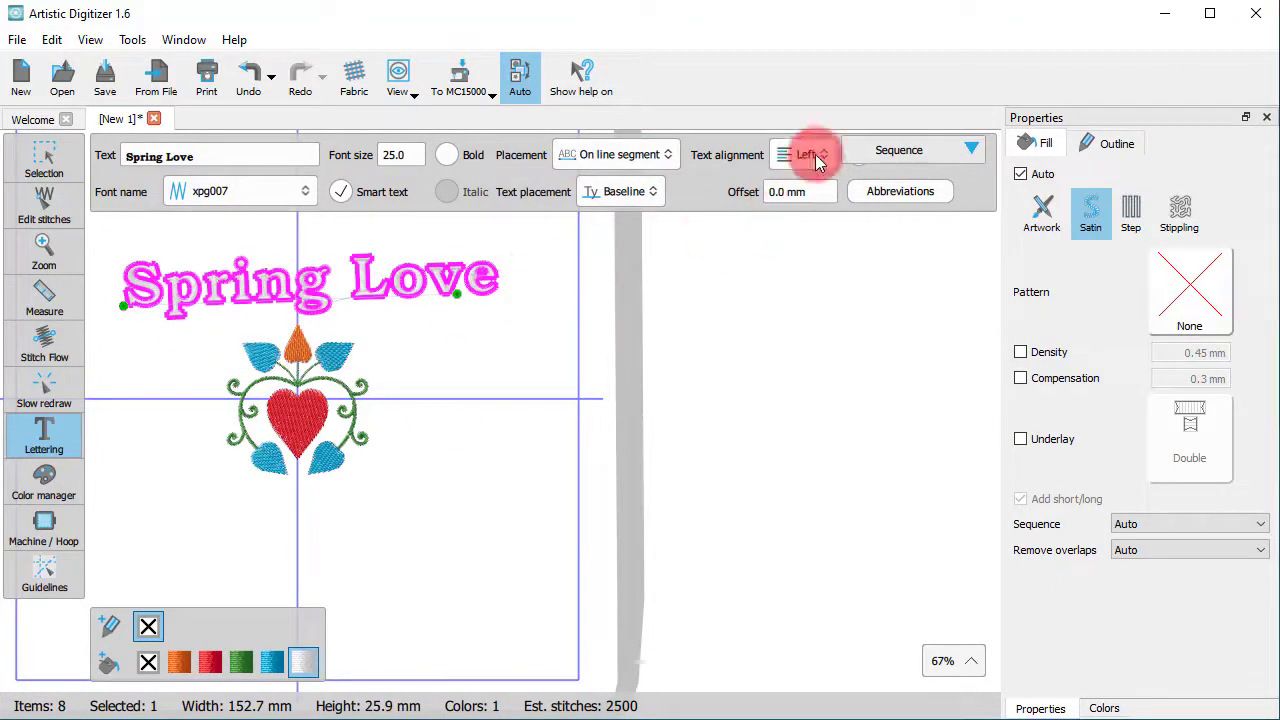
Bend Spring Love along an arc, stretching its ends and flattening the curve
{"action": "left_click", "coordinate": [590, 154]}
{"action": "left_click", "coordinate": [606, 250]}
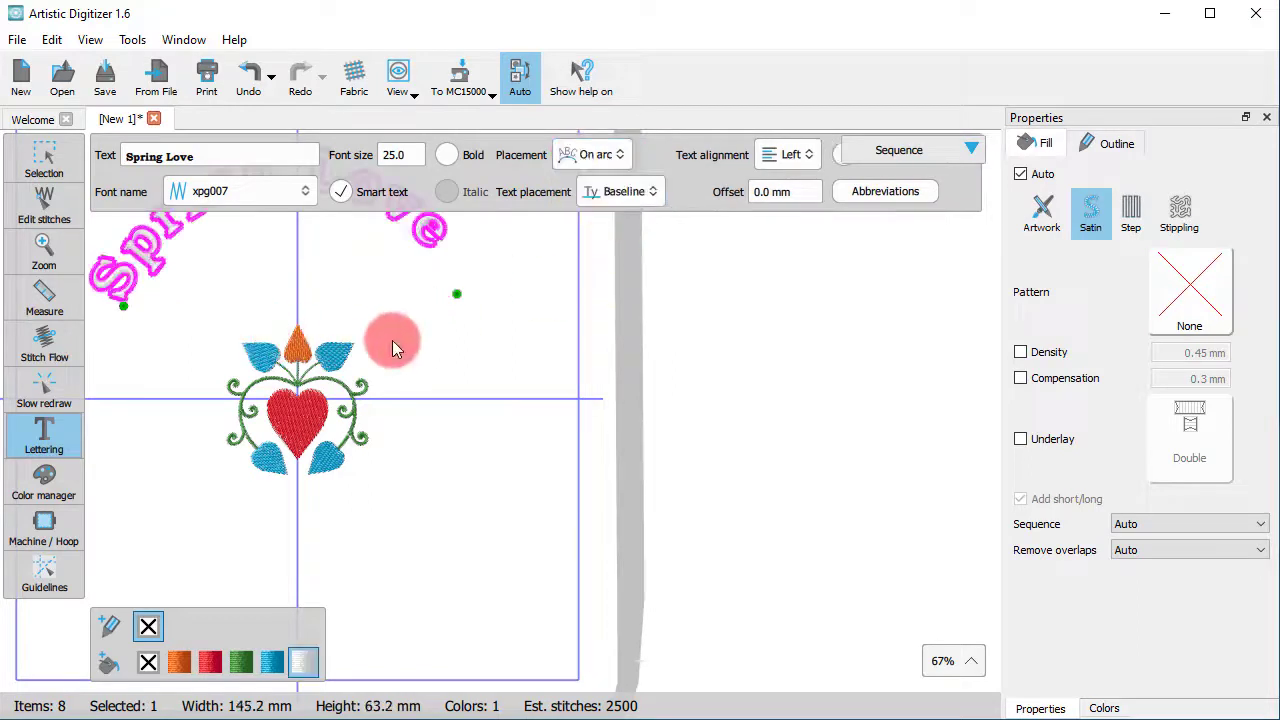
{"action": "scroll", "coordinate": [351, 508], "scroll_direction": "down", "scroll_amount": 3}
{"action": "scroll", "coordinate": [297, 350], "scroll_direction": "up", "scroll_amount": 3}
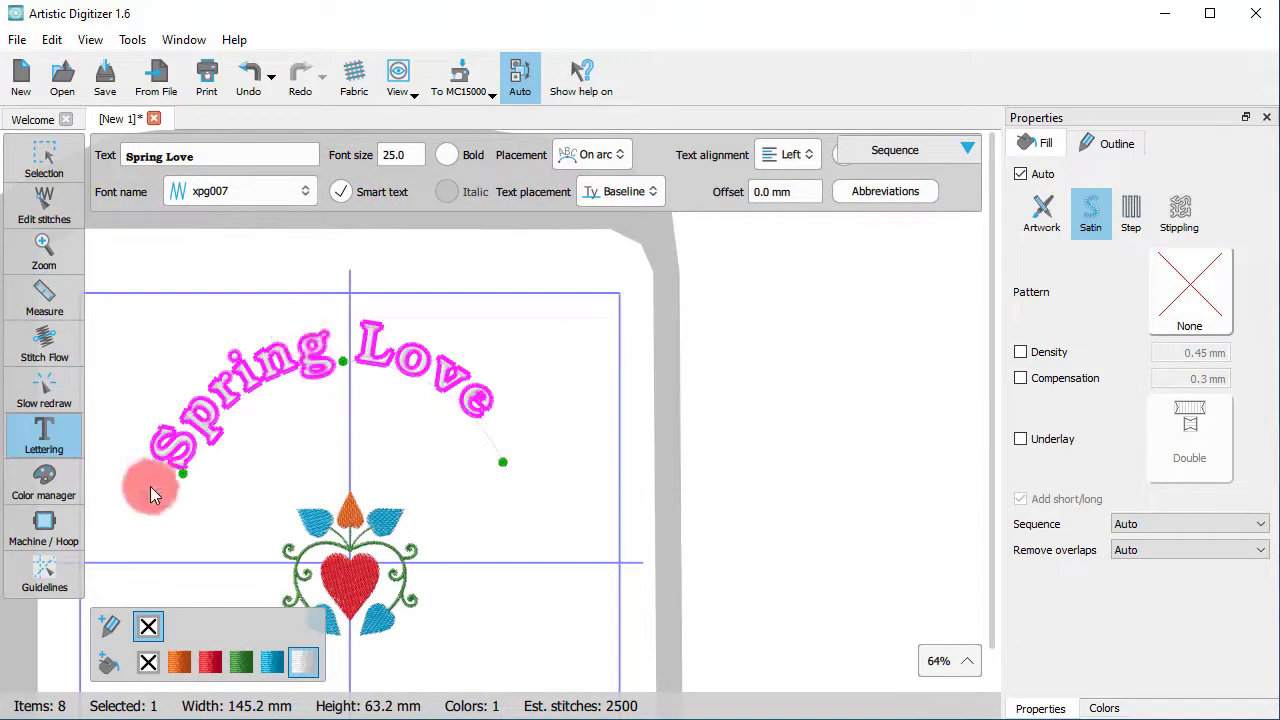
{"action": "left_click_drag", "start_coordinate": [183, 473], "coordinate": [268, 547]}
{"action": "left_click_drag", "start_coordinate": [503, 462], "coordinate": [483, 554]}
{"action": "left_click_drag", "start_coordinate": [343, 349], "coordinate": [314, 453]}
{"action": "left_click_drag", "start_coordinate": [243, 551], "coordinate": [208, 567]}
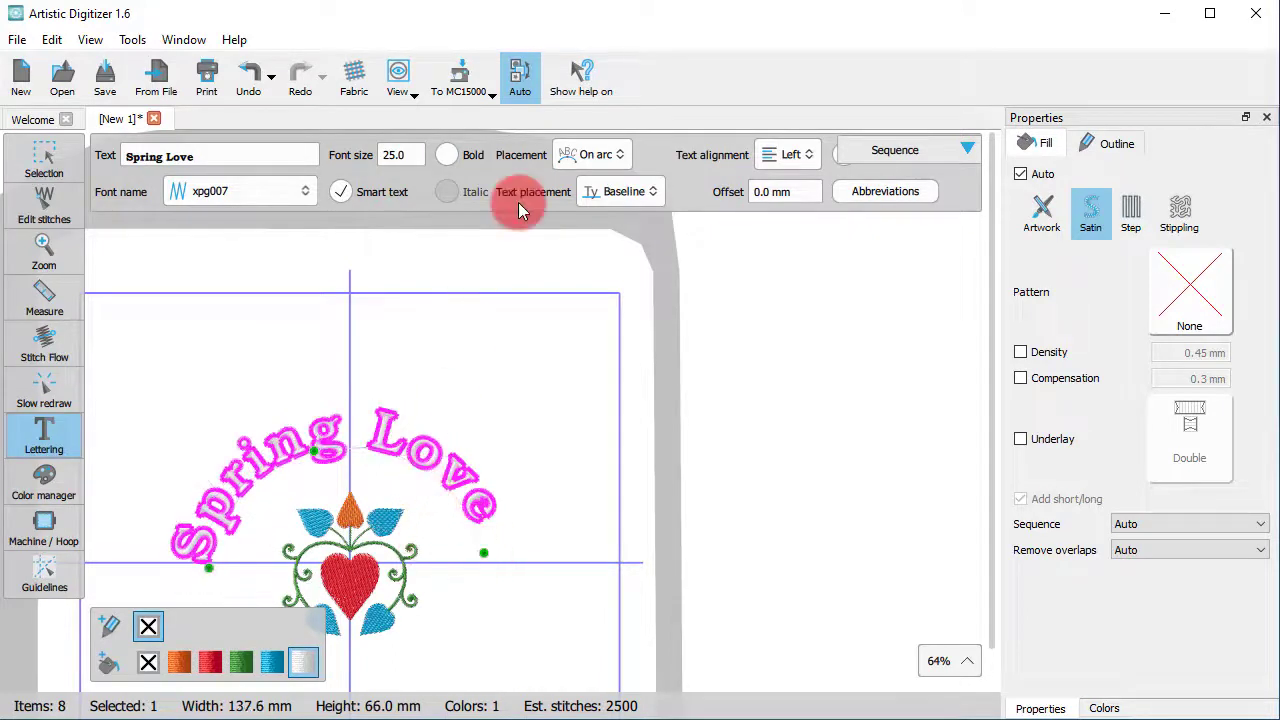
Center the text on the arc, flatten it further, and deselect
{"action": "left_click", "coordinate": [788, 154]}
{"action": "left_click", "coordinate": [766, 214]}
{"action": "left_click", "coordinate": [287, 450]}
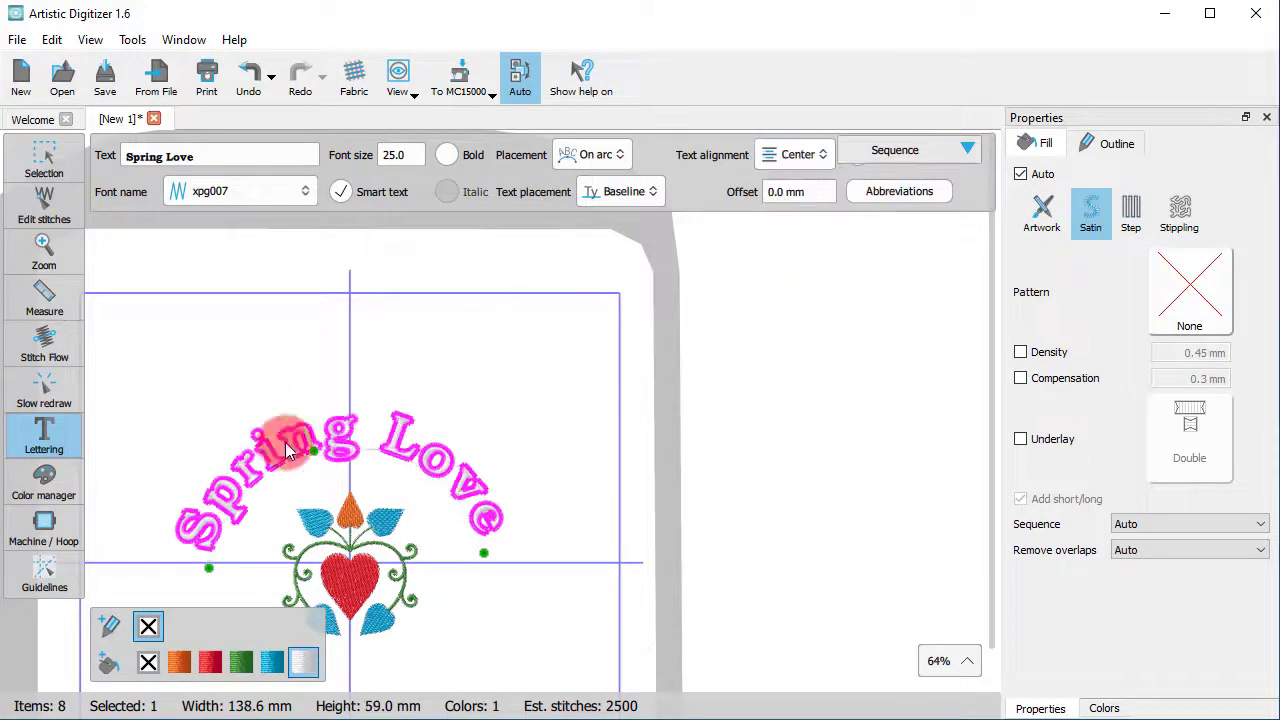
{"action": "left_click_drag", "start_coordinate": [287, 450], "coordinate": [322, 483]}
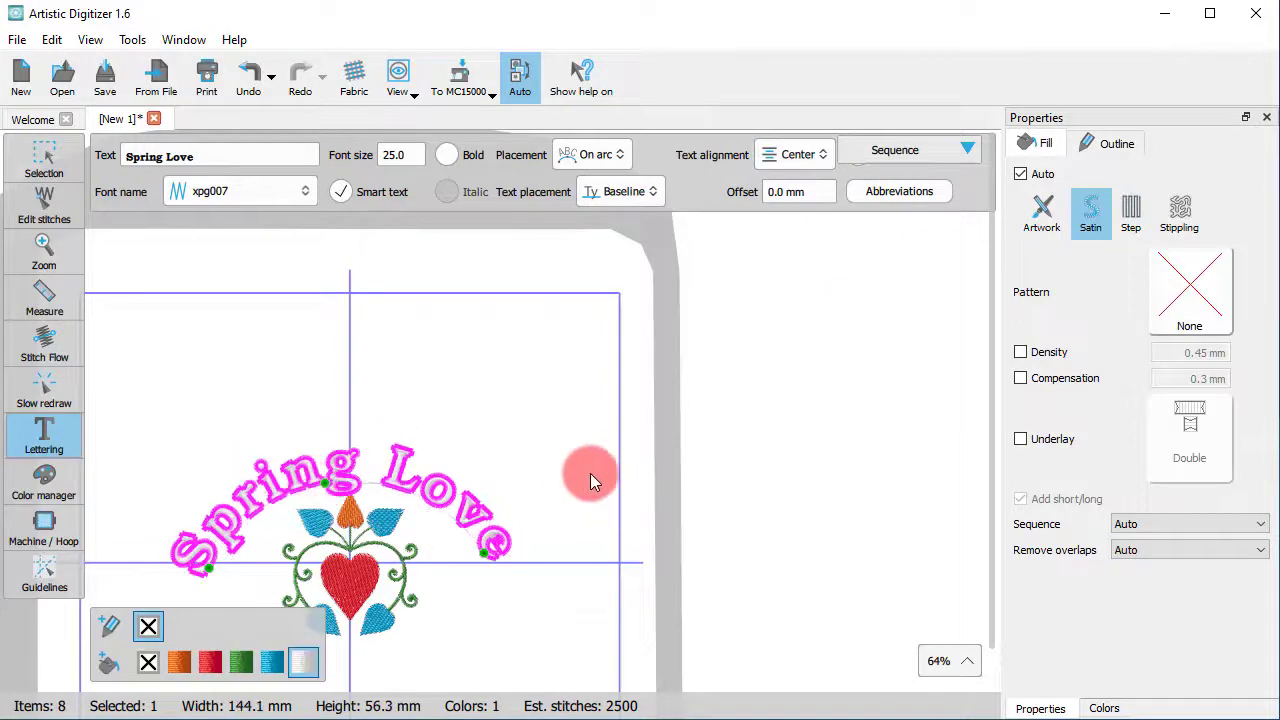
{"action": "left_click", "coordinate": [590, 478]}
{"action": "scroll", "coordinate": [297, 545], "scroll_direction": "up", "scroll_amount": 3}
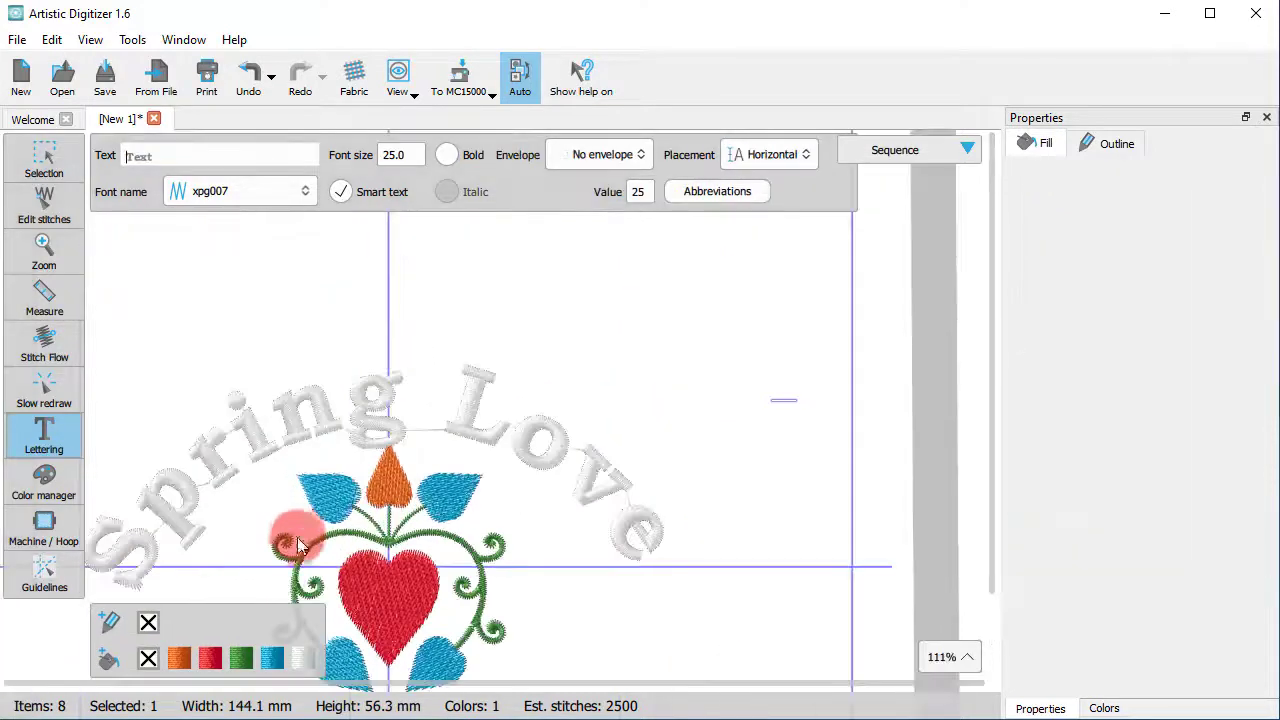
Colour the Spring Love lettering red
{"action": "left_click", "coordinate": [320, 429]}
{"action": "left_click", "coordinate": [194, 659]}
{"action": "left_click", "coordinate": [622, 631]}
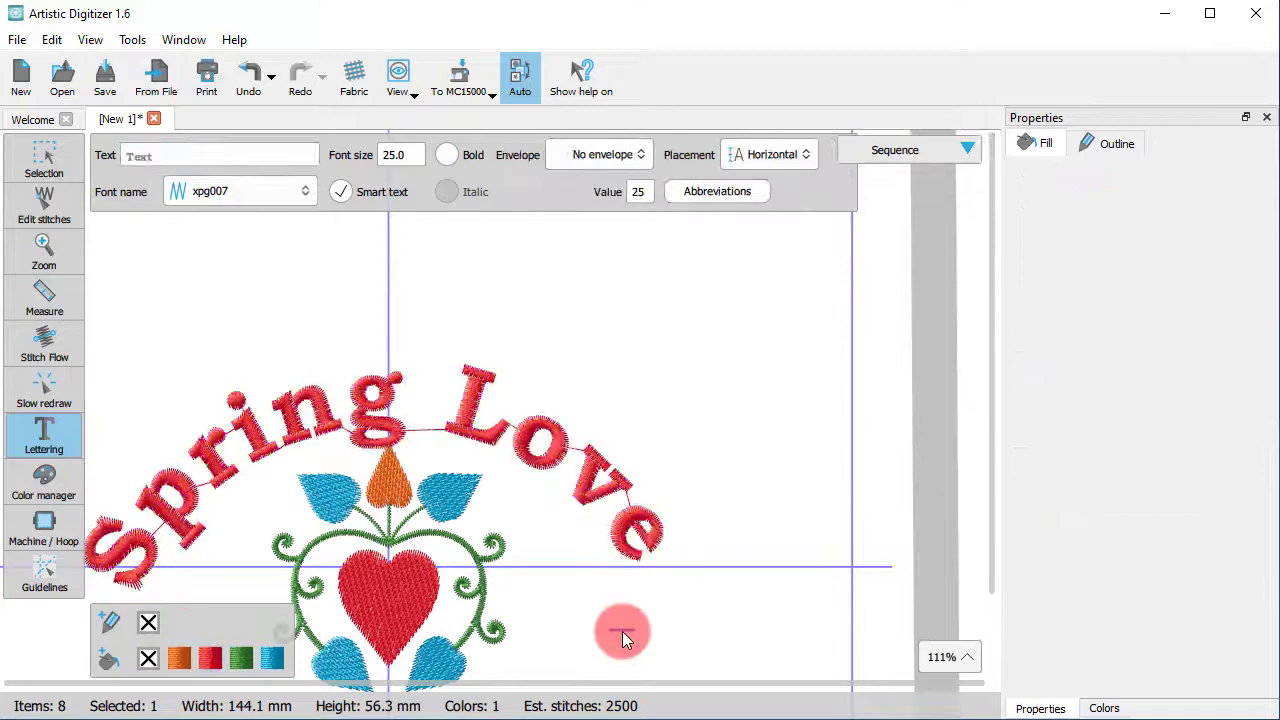
{"action": "scroll", "coordinate": [509, 433], "scroll_direction": "down", "scroll_amount": 3}
{"action": "scroll", "coordinate": [374, 583], "scroll_direction": "up", "scroll_amount": 4}
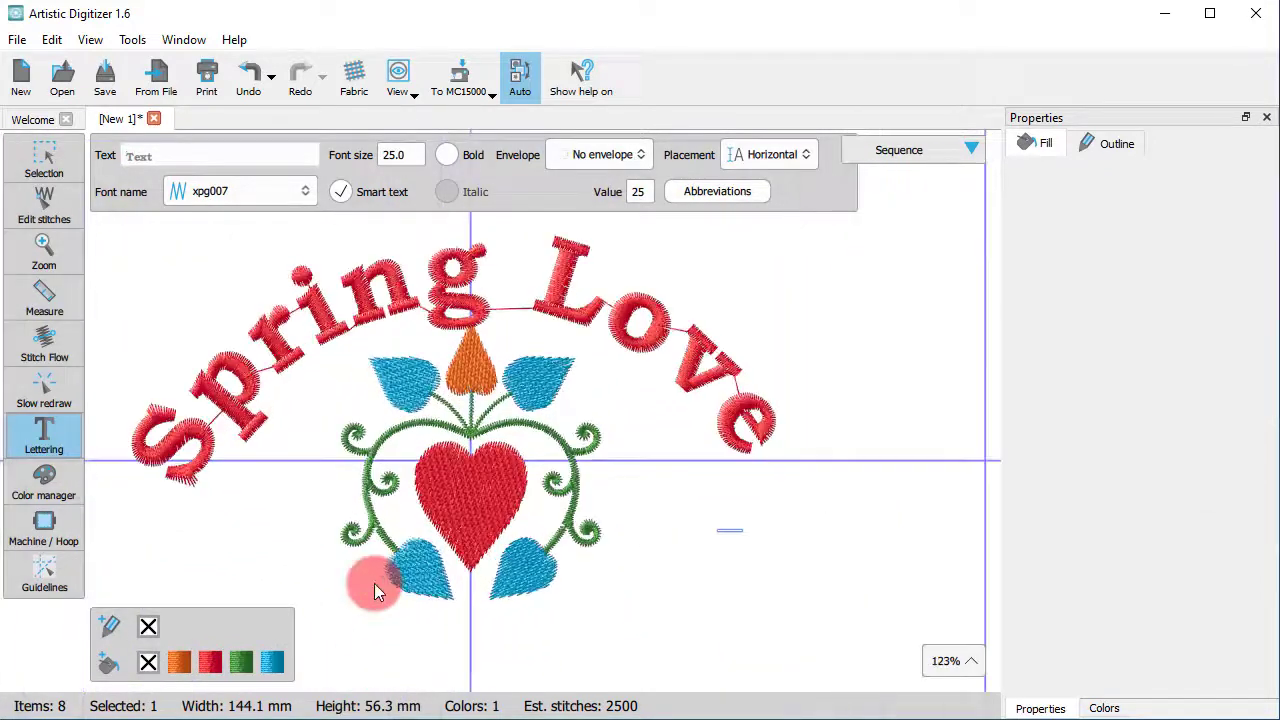
Switch to the Selection tool and select the red heart
{"action": "left_click", "coordinate": [489, 303]}
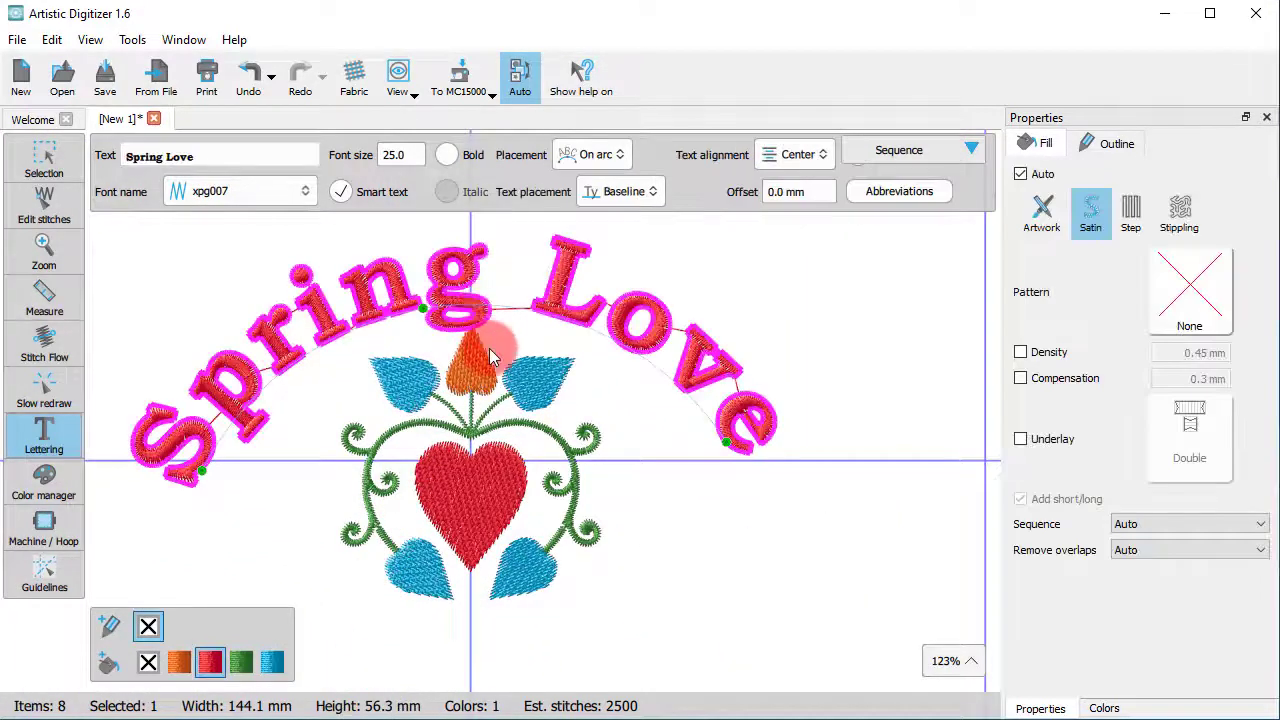
{"action": "left_click", "coordinate": [42, 155]}
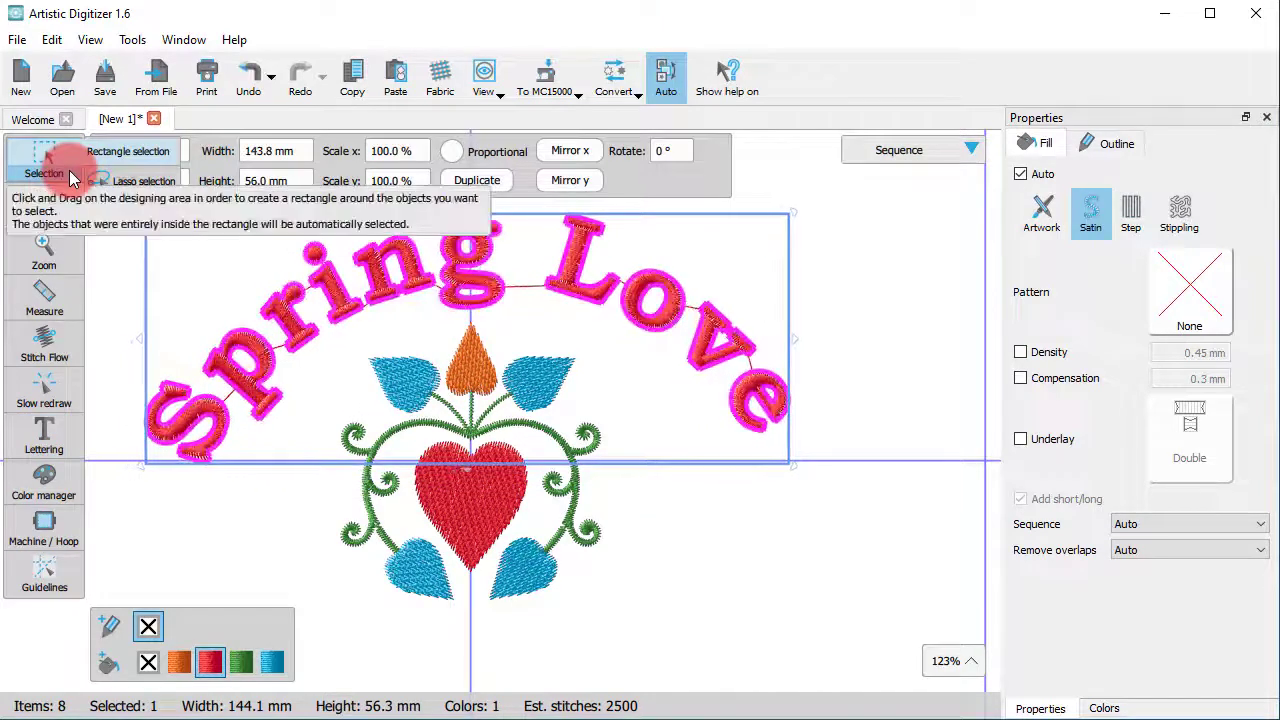
{"action": "left_click", "coordinate": [882, 452]}
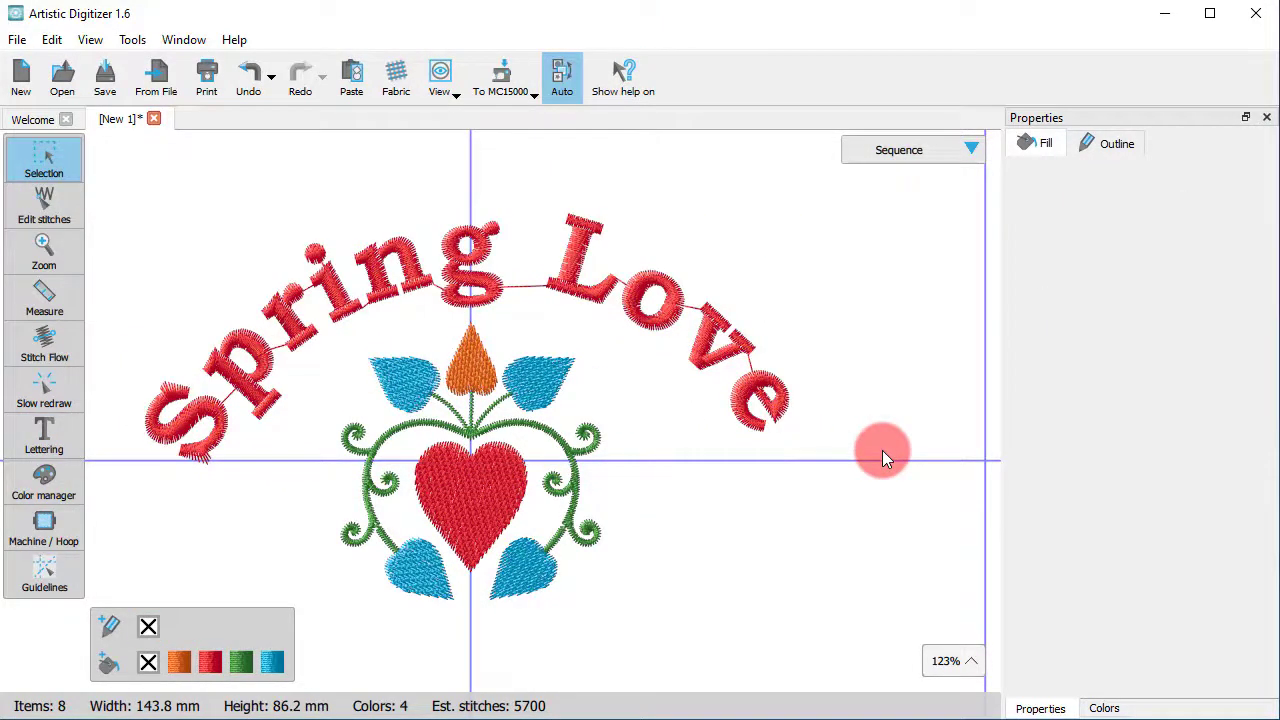
{"action": "left_click", "coordinate": [477, 503]}
{"action": "scroll", "coordinate": [477, 503], "scroll_direction": "up", "scroll_amount": 2}
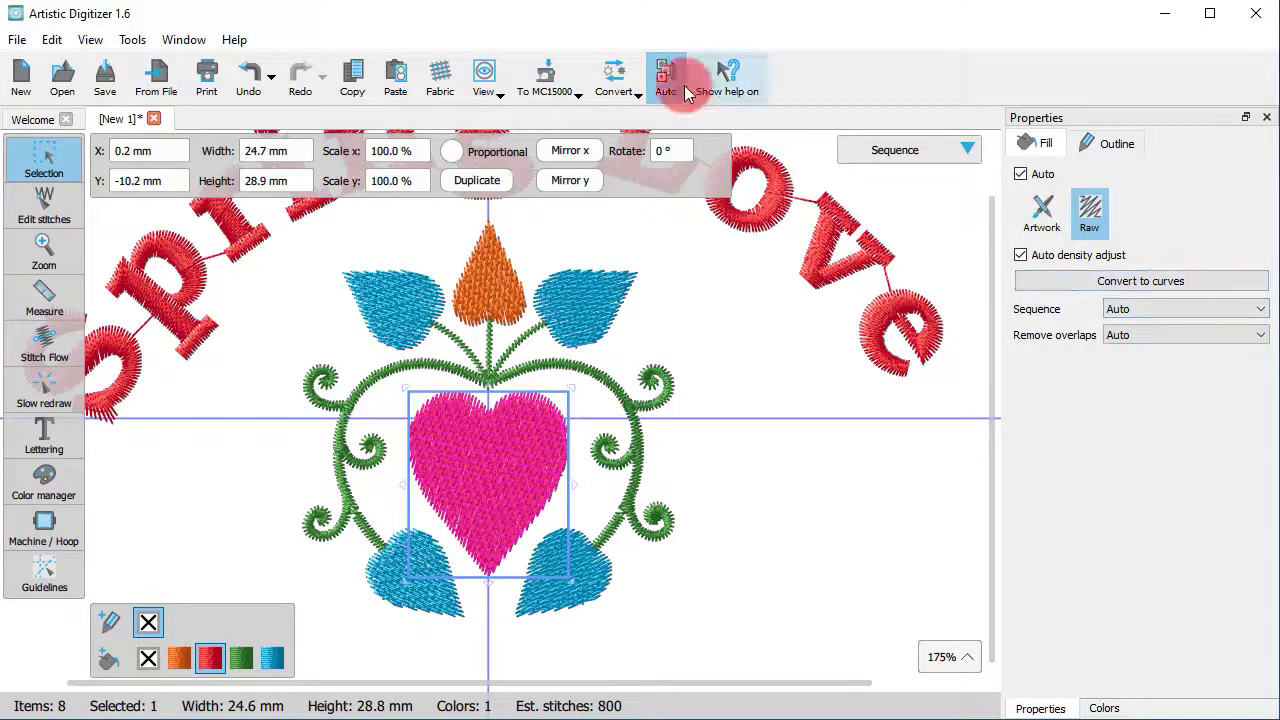
{"action": "left_click", "coordinate": [852, 256]}
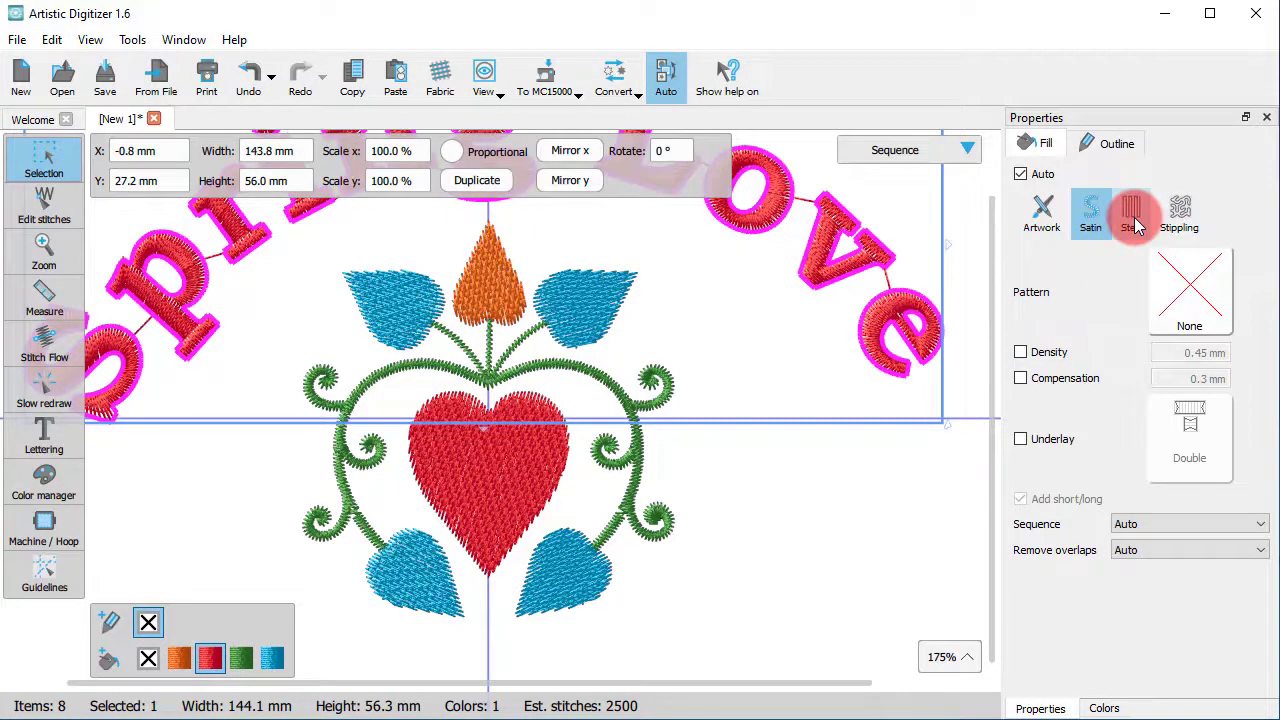
{"action": "left_click", "coordinate": [1132, 215]}
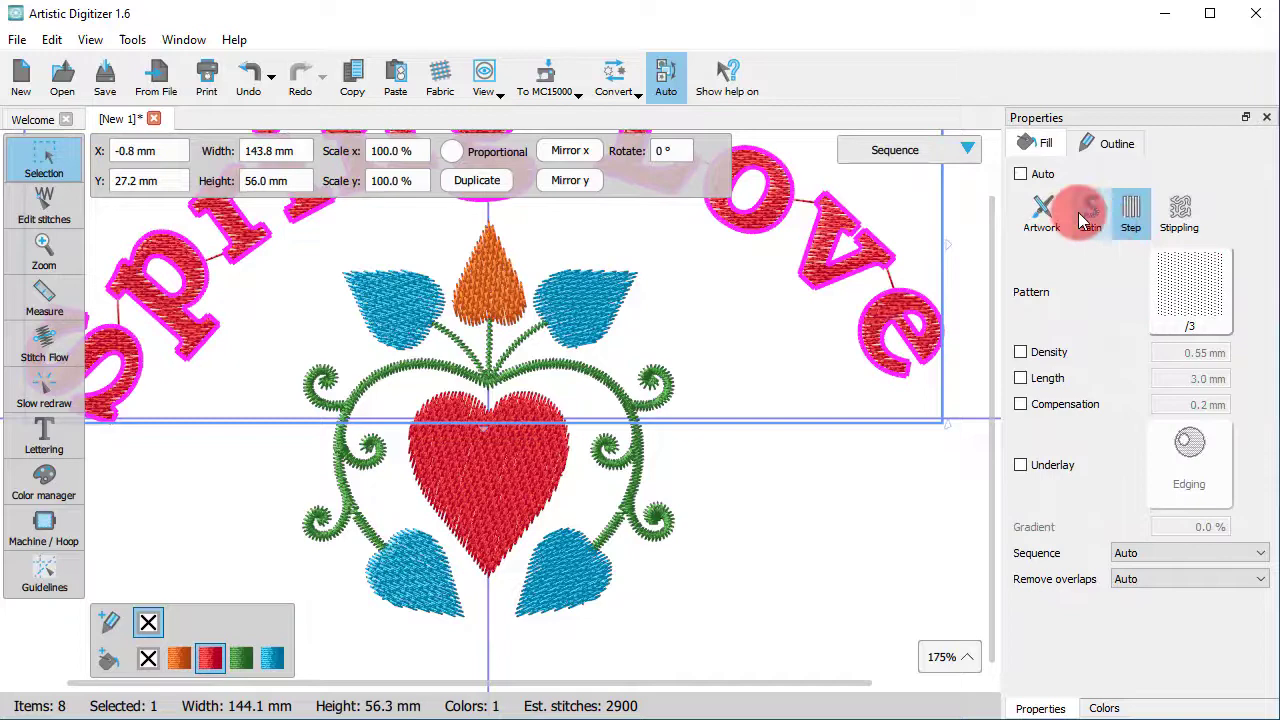
{"action": "left_click", "coordinate": [1090, 215]}
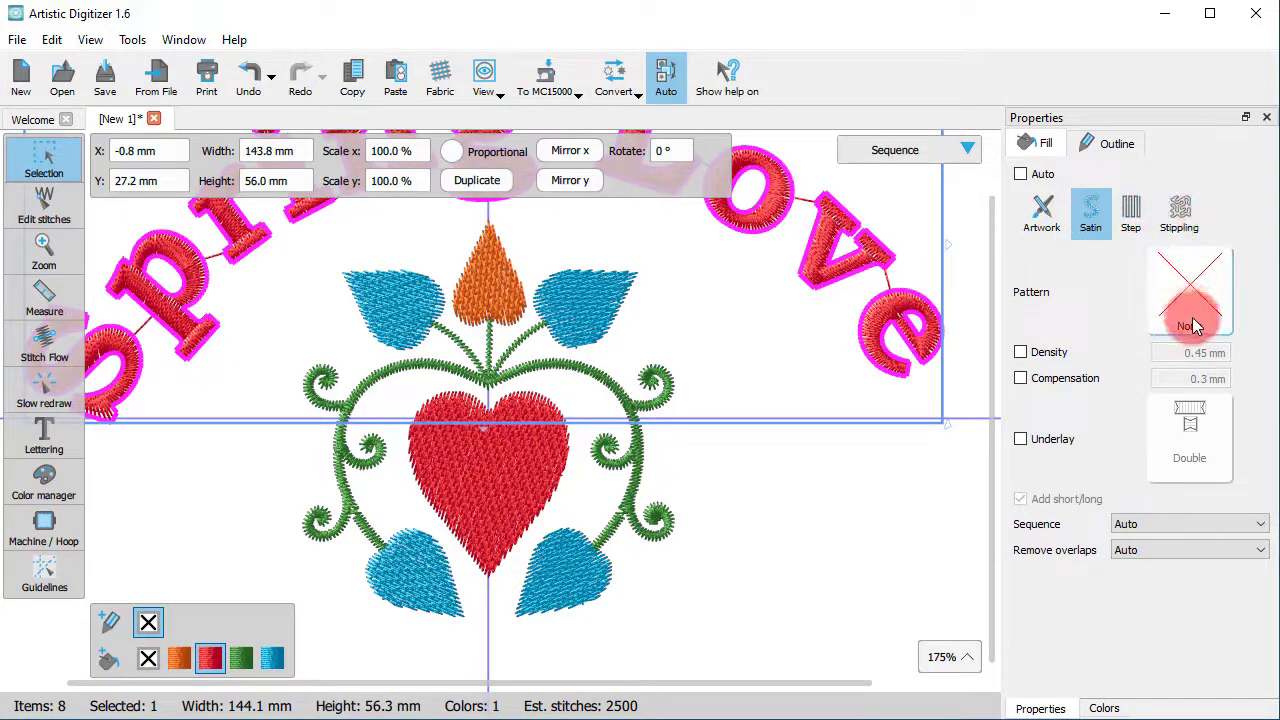
{"action": "left_click", "coordinate": [767, 493]}
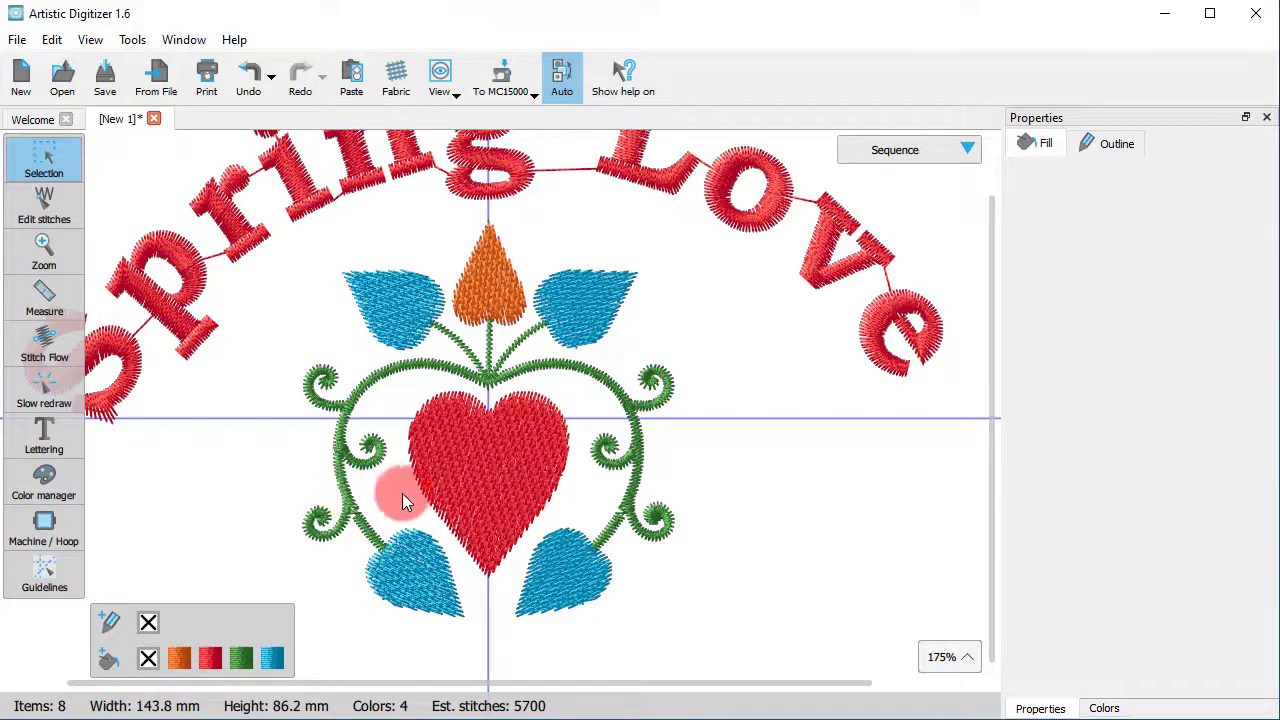
{"action": "scroll", "coordinate": [388, 464], "scroll_direction": "up", "scroll_amount": 3}
Drag the heart's bottom tip stitch points onto the centre line in stitch editing
{"action": "left_click", "coordinate": [516, 452]}
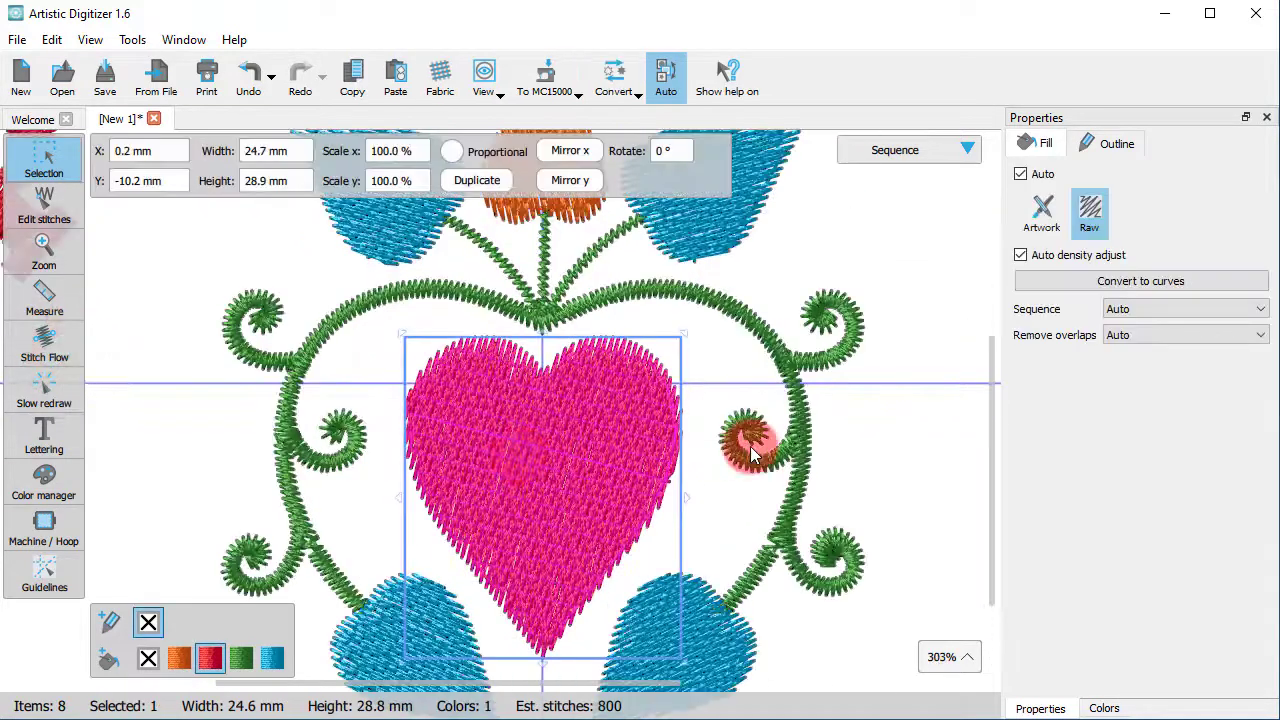
{"action": "left_click", "coordinate": [50, 208]}
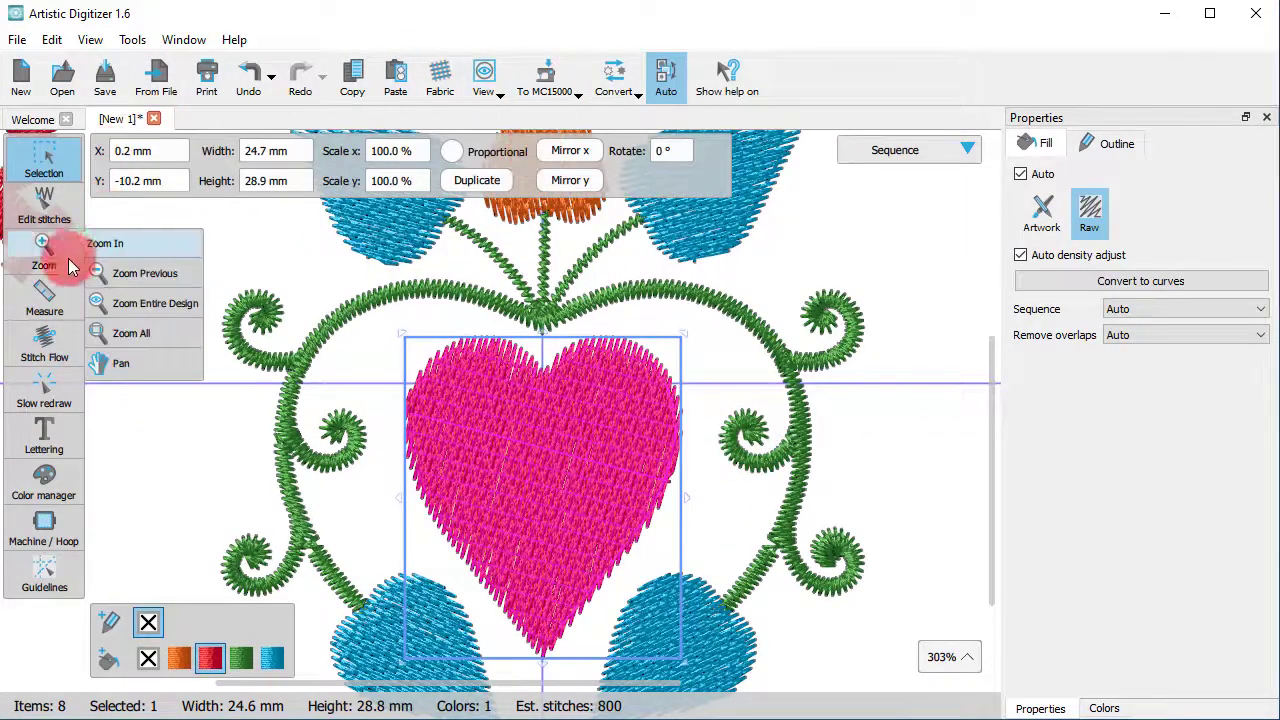
{"action": "scroll", "coordinate": [525, 675], "scroll_direction": "up", "scroll_amount": 7}
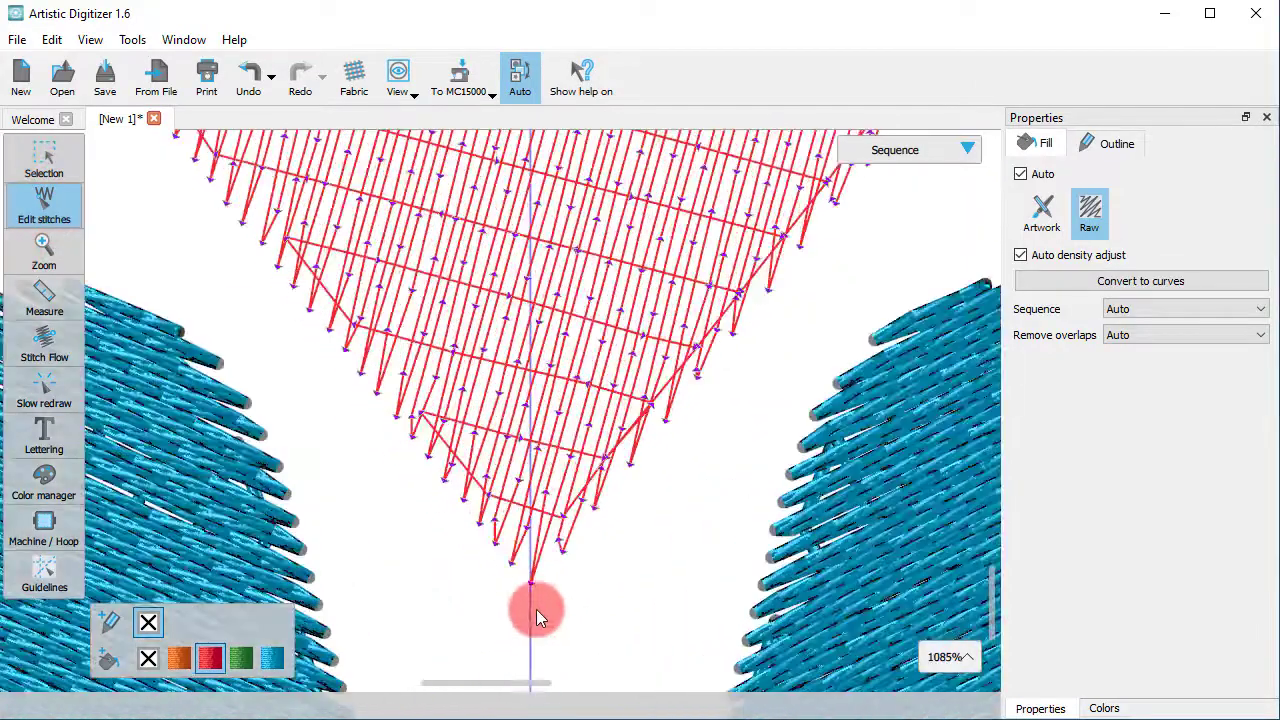
{"action": "left_click_drag", "start_coordinate": [522, 578], "coordinate": [528, 460]}
{"action": "left_click_drag", "start_coordinate": [556, 345], "coordinate": [514, 420]}
Rotate the heart about 15° clockwise, then turn it back upright
{"action": "left_click", "coordinate": [64, 151]}
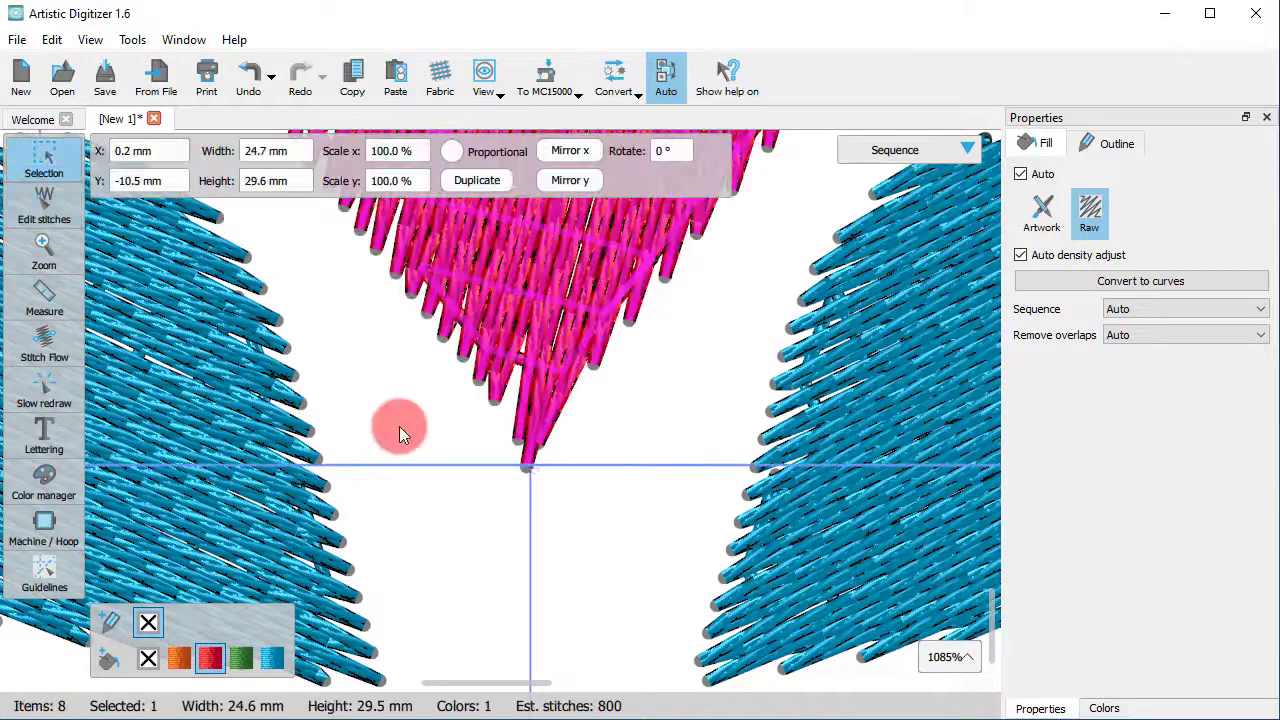
{"action": "scroll", "coordinate": [465, 453], "scroll_direction": "down", "scroll_amount": 3}
{"action": "scroll", "coordinate": [465, 453], "scroll_direction": "down", "scroll_amount": 4}
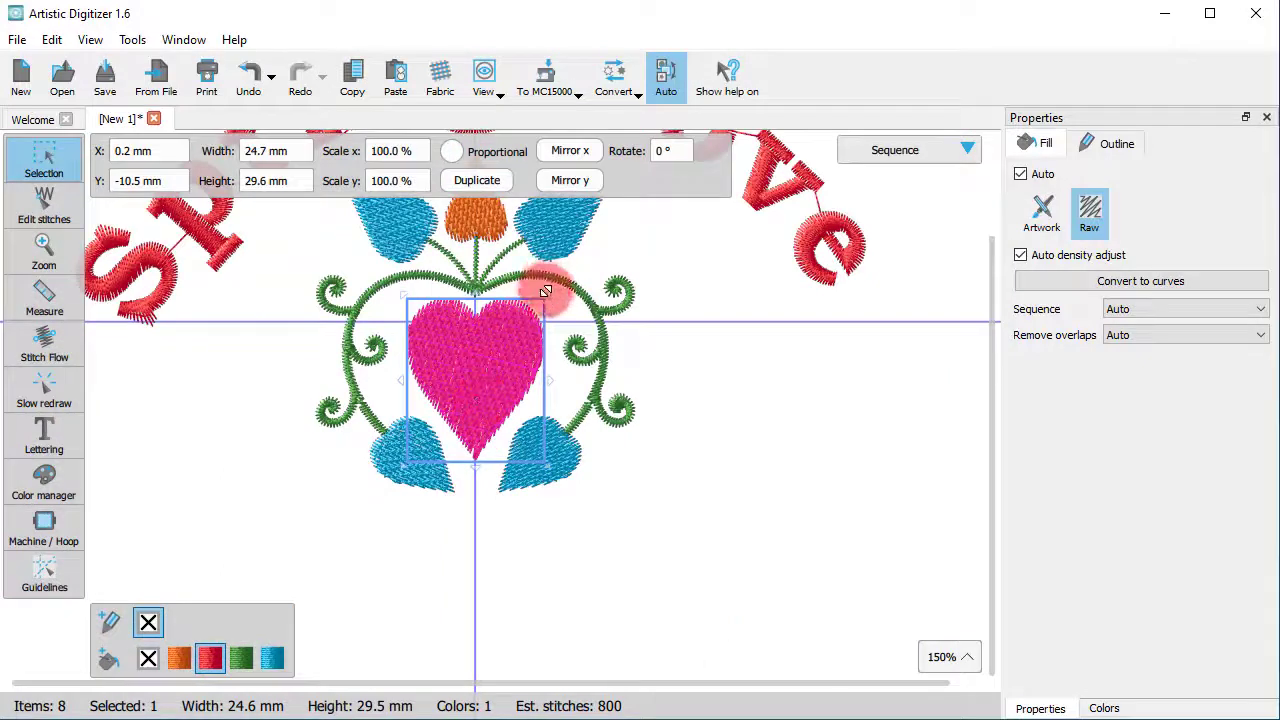
{"action": "left_click", "coordinate": [506, 325]}
{"action": "left_click_drag", "start_coordinate": [545, 297], "coordinate": [568, 330]}
{"action": "left_click_drag", "start_coordinate": [441, 393], "coordinate": [475, 292]}
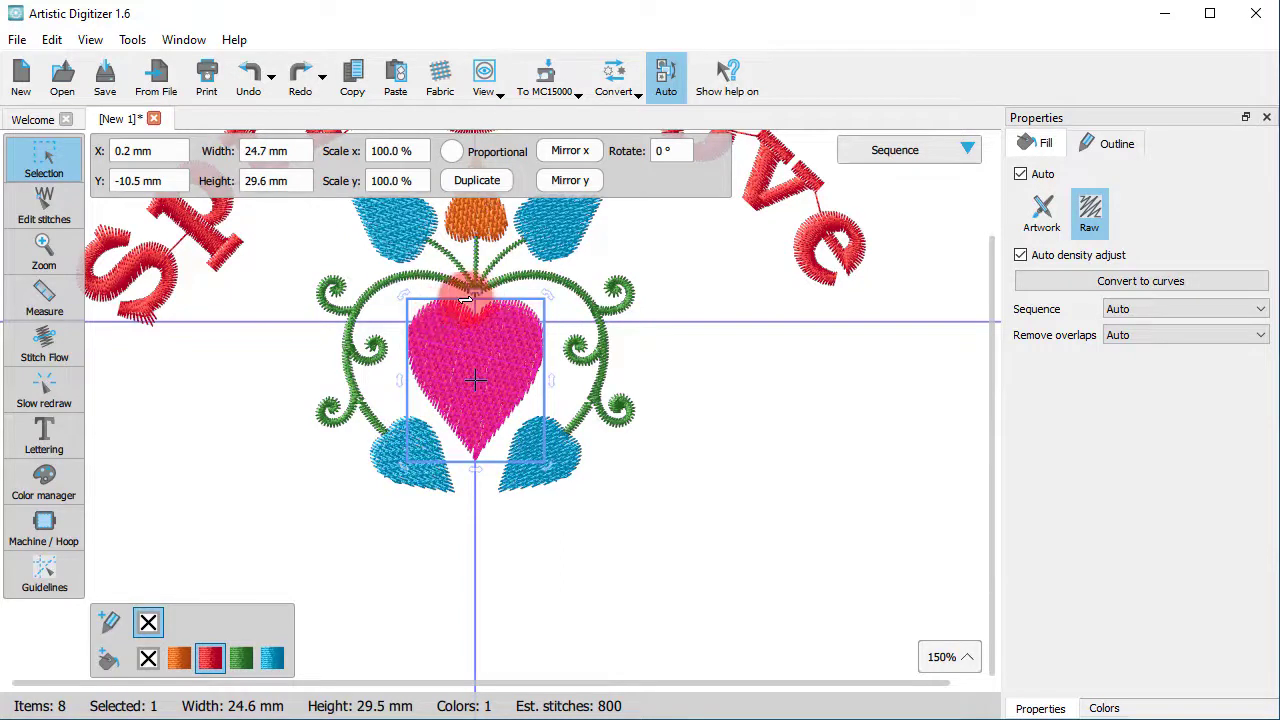
Slant the heart, undo the slant, and resize it from a corner handle
{"action": "left_click_drag", "start_coordinate": [475, 462], "coordinate": [535, 425]}
{"action": "key", "text": "ctrl+z"}
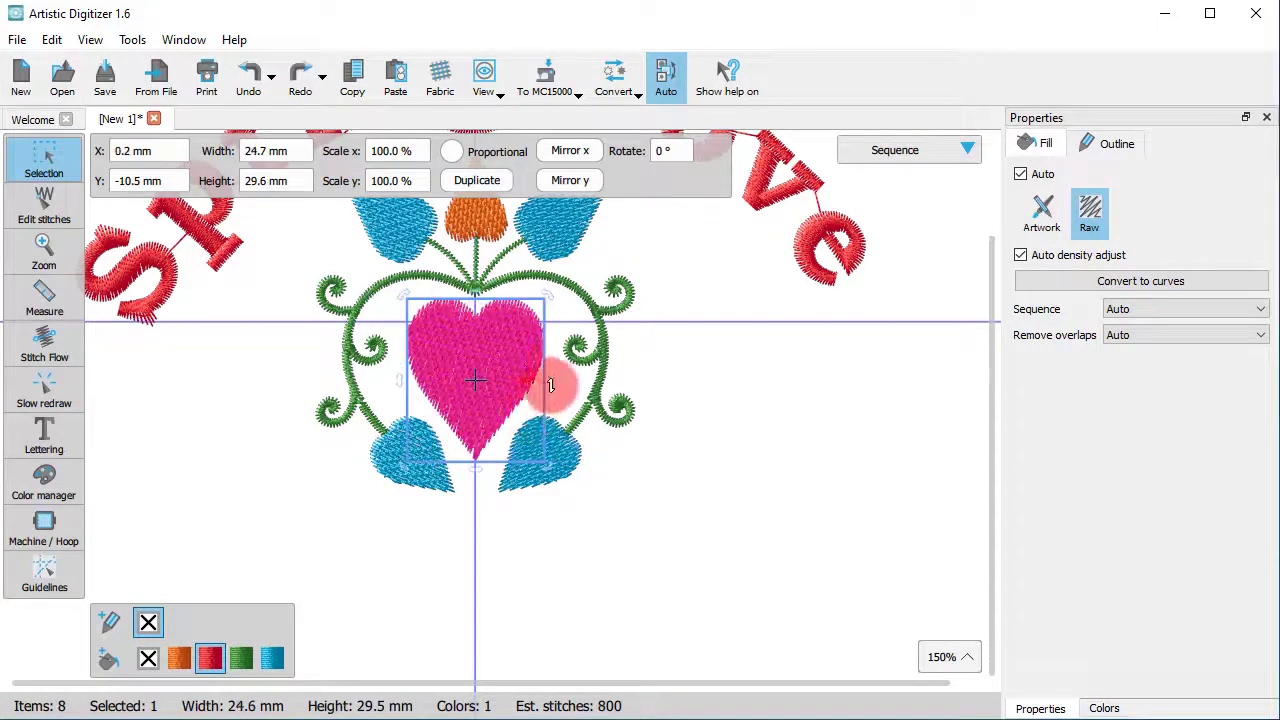
{"action": "mouse_move", "coordinate": [549, 296]}
{"action": "left_mouse_down"}
{"action": "mouse_move", "coordinate": [513, 337]}
{"action": "mouse_move", "coordinate": [541, 300]}
{"action": "left_mouse_up"}
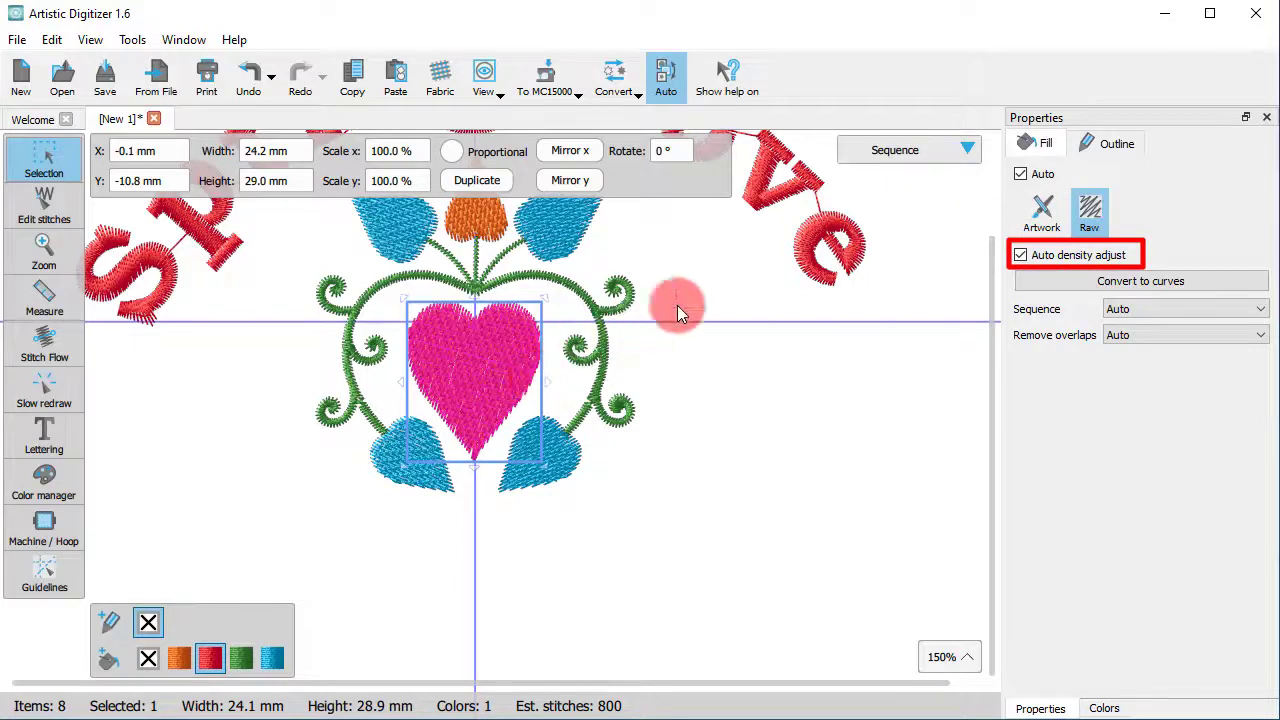
Turn off auto density, enlarge the heart to 42.2 × 50.6 mm and move it down
{"action": "left_click", "coordinate": [1043, 259]}
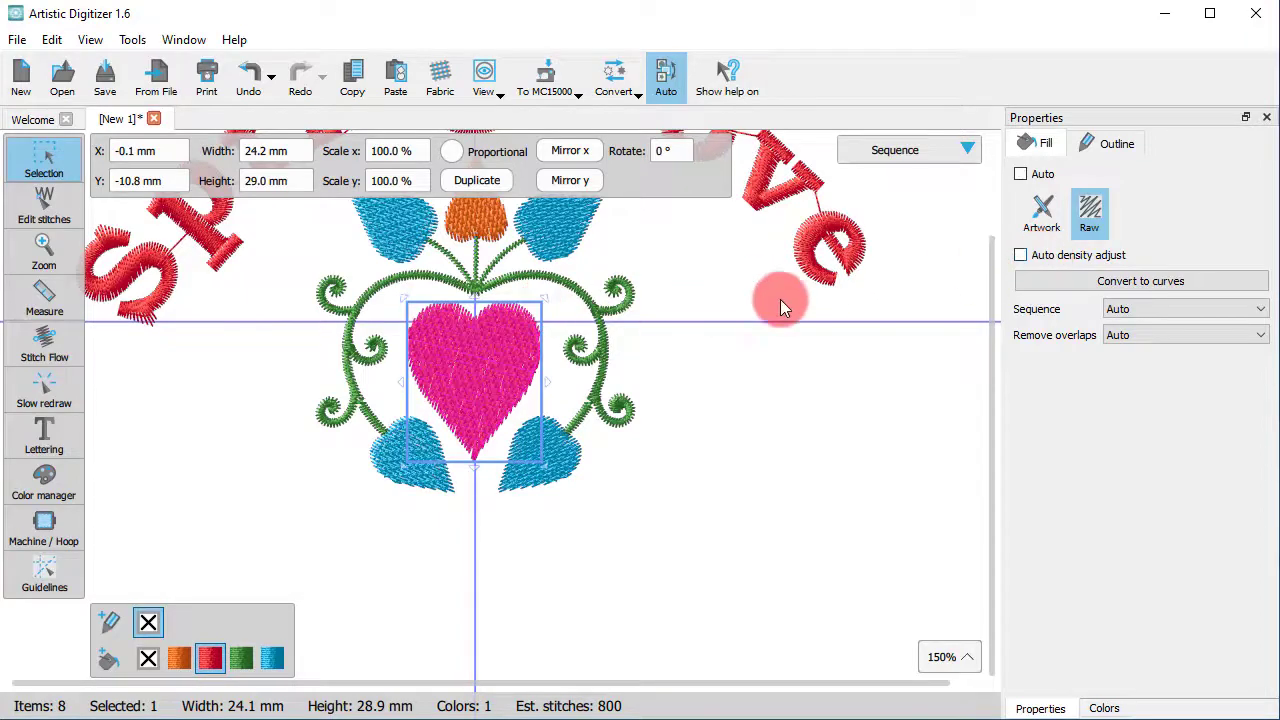
{"action": "left_click_drag", "start_coordinate": [544, 296], "coordinate": [642, 192]}
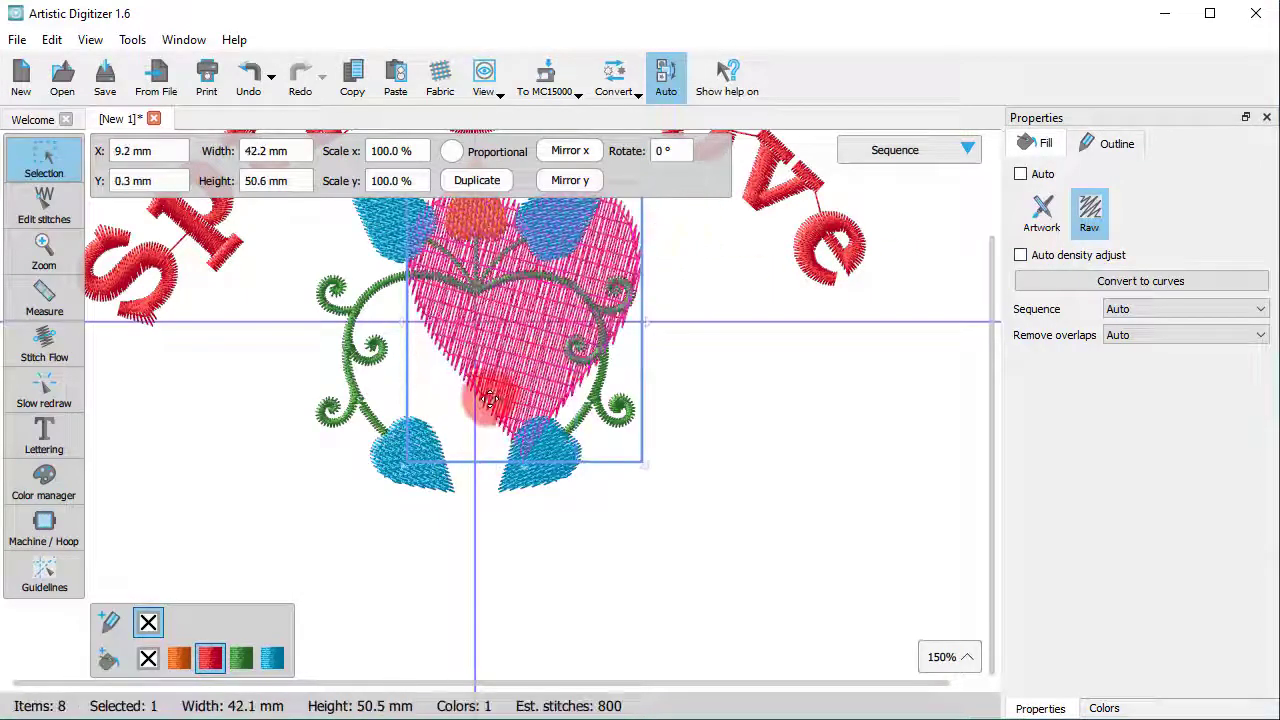
{"action": "left_click_drag", "start_coordinate": [507, 425], "coordinate": [434, 543]}
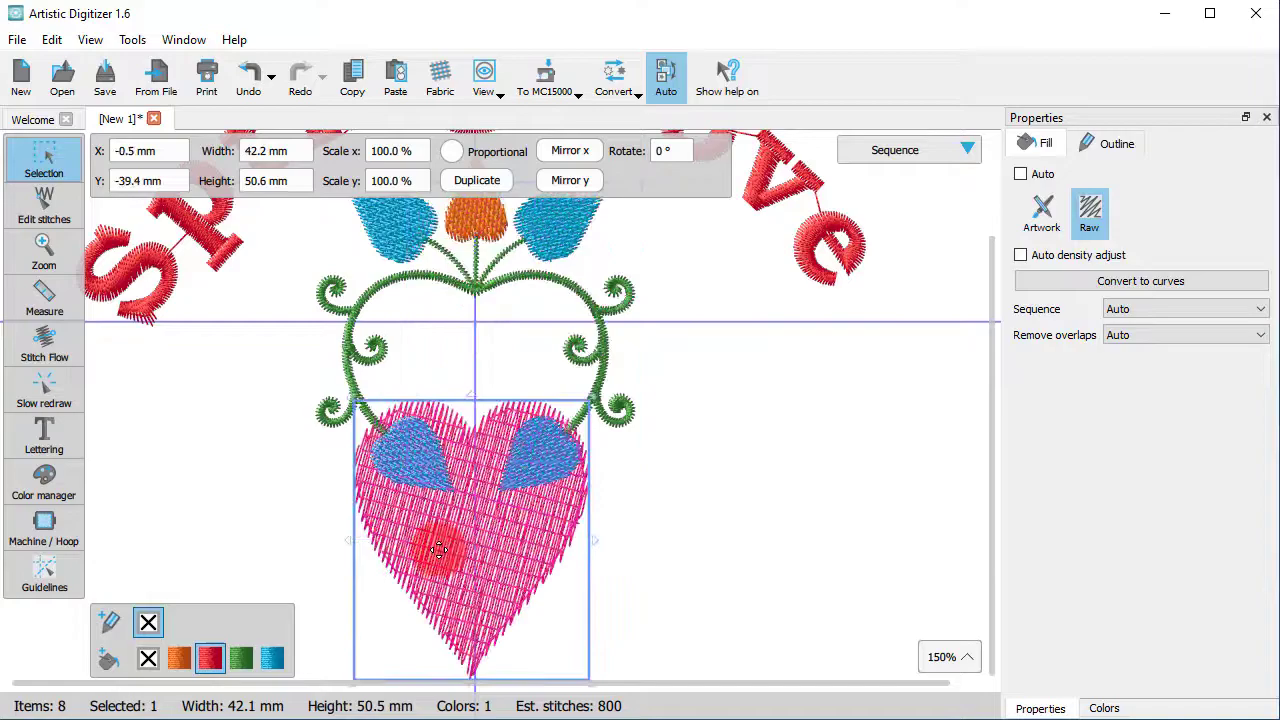
{"action": "left_click", "coordinate": [658, 566]}
Undo the heart's move and enlargement, restoring its 24.1 × 28.9 mm size
{"action": "scroll", "coordinate": [474, 538], "scroll_direction": "up", "scroll_amount": 5}
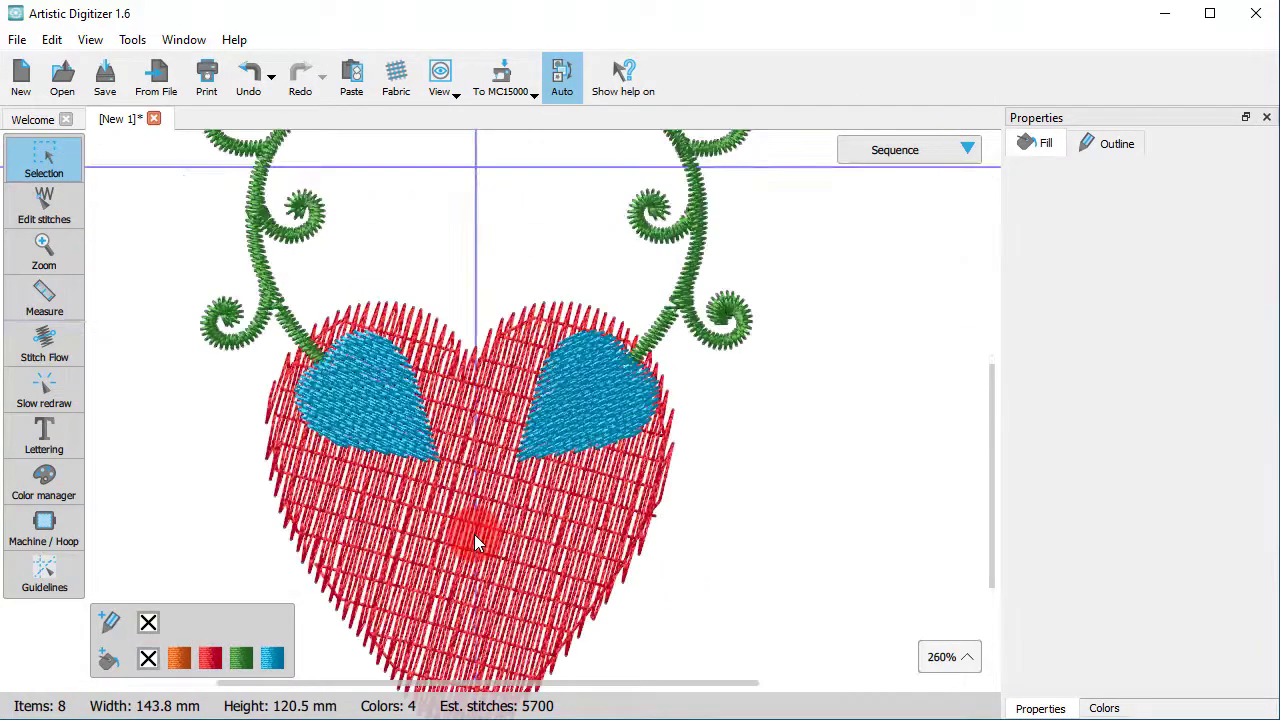
{"action": "scroll", "coordinate": [474, 534], "scroll_direction": "down", "scroll_amount": 3}
{"action": "scroll", "coordinate": [474, 534], "scroll_direction": "up", "scroll_amount": 1}
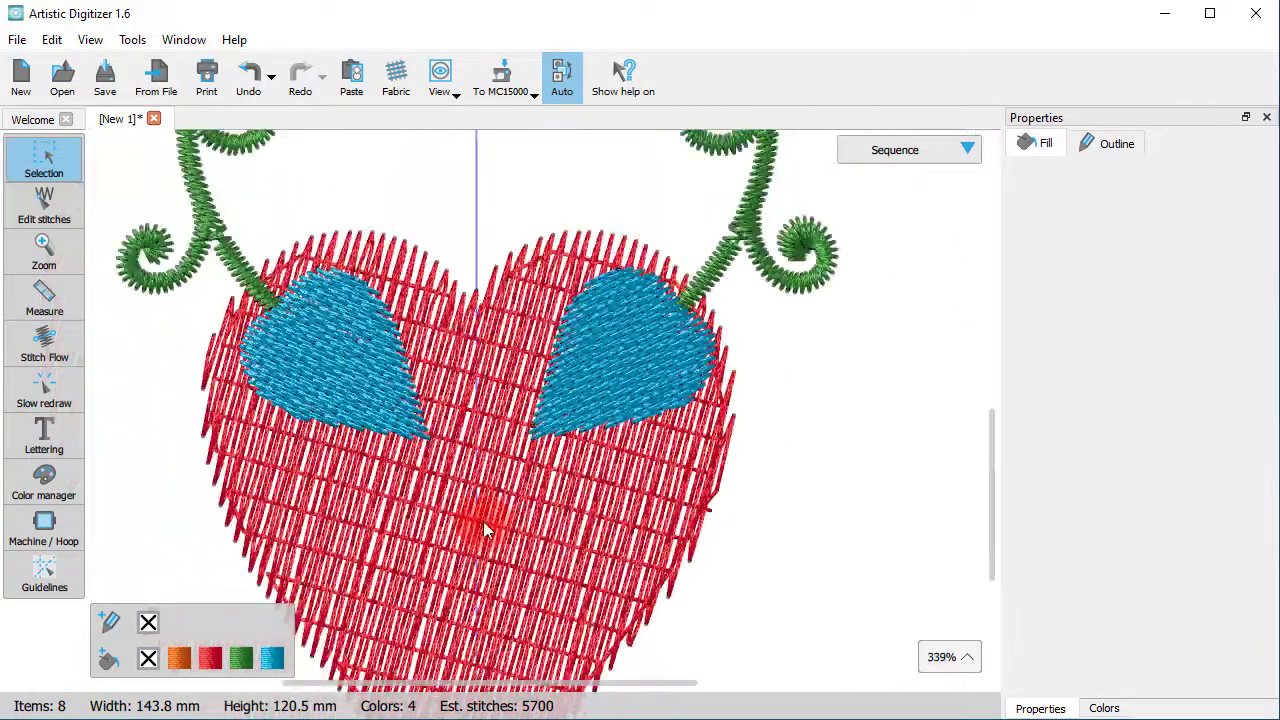
{"action": "key", "text": "ctrl+z"}
{"action": "scroll", "coordinate": [450, 515], "scroll_direction": "down", "scroll_amount": 1}
{"action": "key", "text": "ctrl+z"}
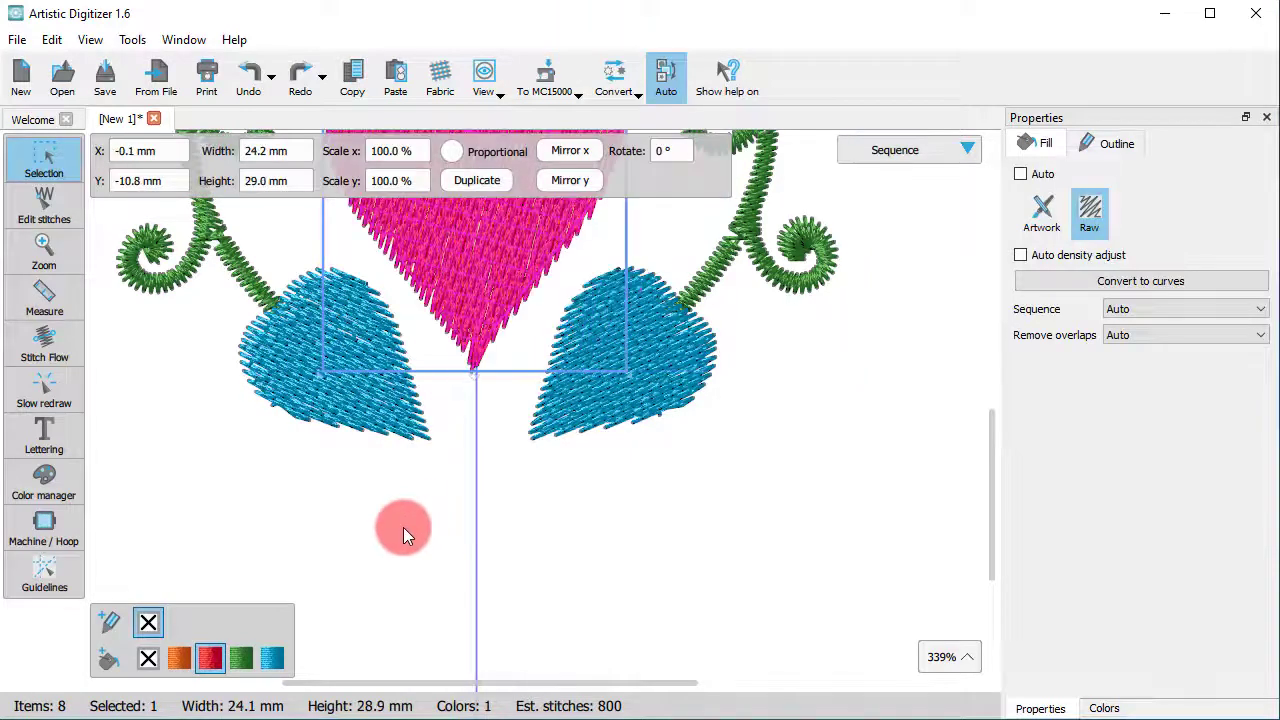
{"action": "scroll", "coordinate": [405, 525], "scroll_direction": "down", "scroll_amount": 1}
{"action": "scroll", "coordinate": [405, 532], "scroll_direction": "down", "scroll_amount": 1}
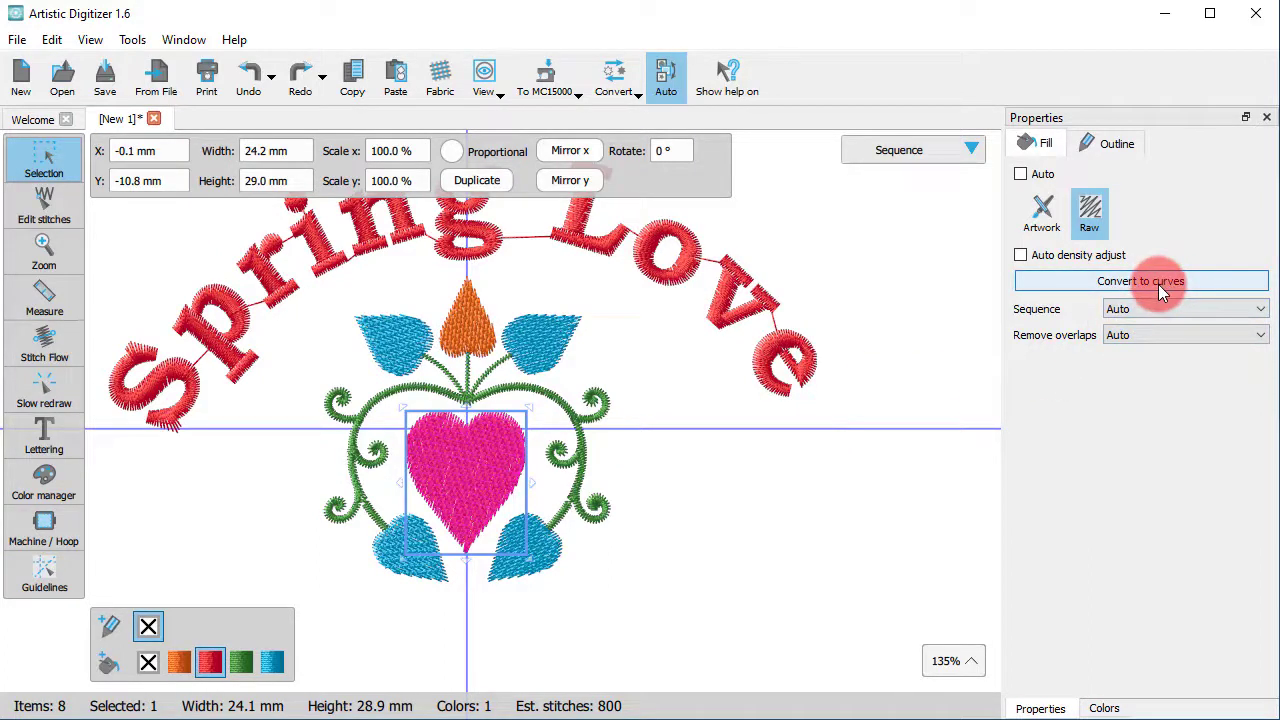
Convert the raw heart to curves from its right-click menu
{"action": "right_click", "coordinate": [433, 442]}
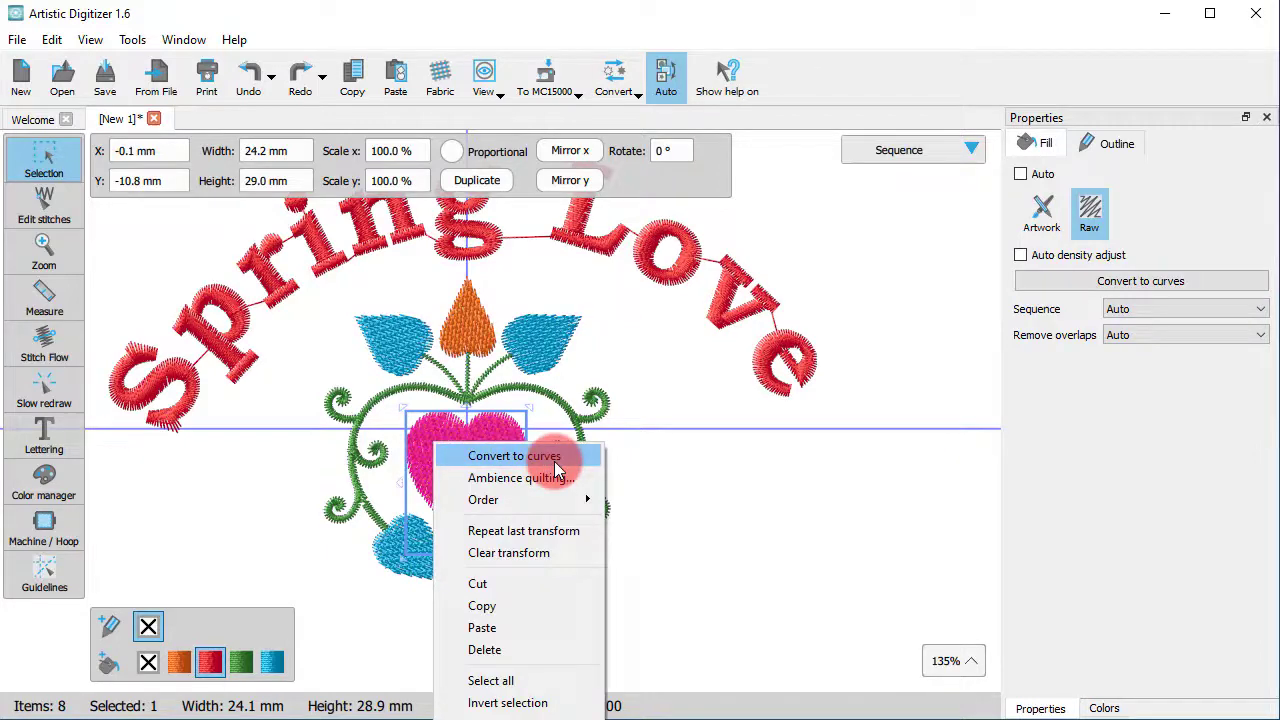
{"action": "left_click", "coordinate": [554, 456]}
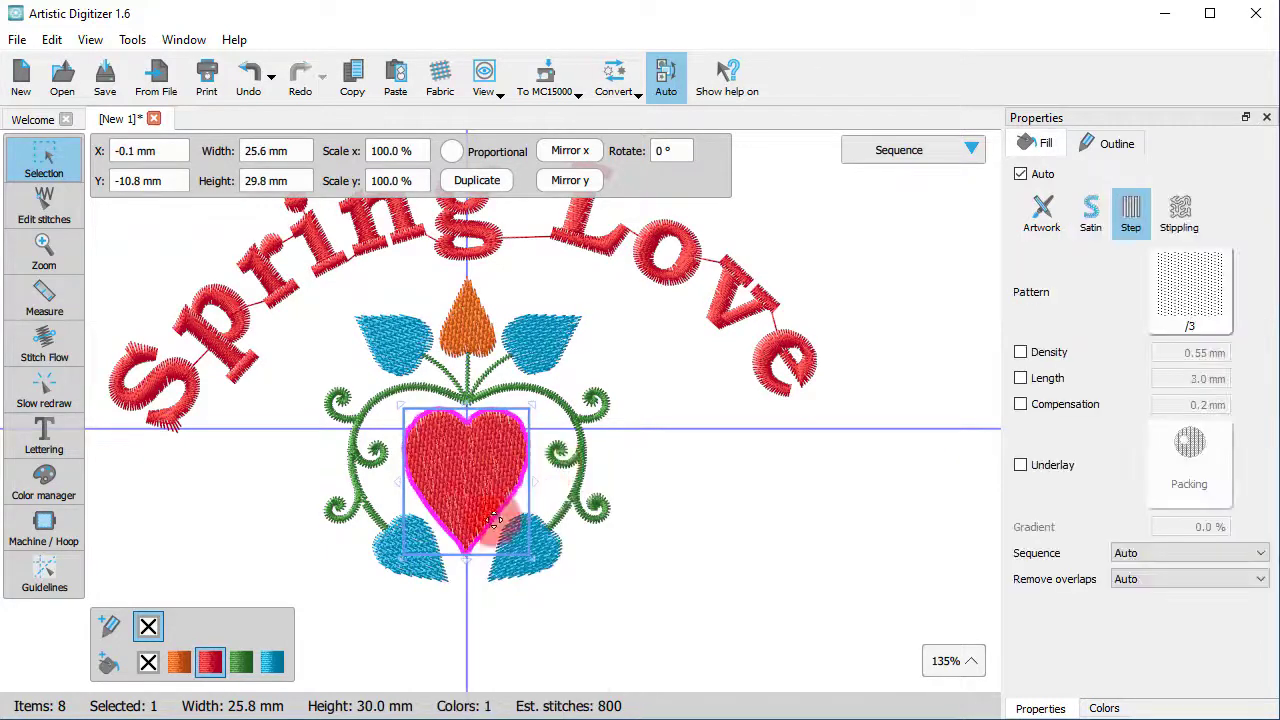
Change the heart's fill type from Step to Satin
{"action": "scroll", "coordinate": [409, 441], "scroll_direction": "up", "scroll_amount": 3}
{"action": "scroll", "coordinate": [409, 441], "scroll_direction": "down", "scroll_amount": 1}
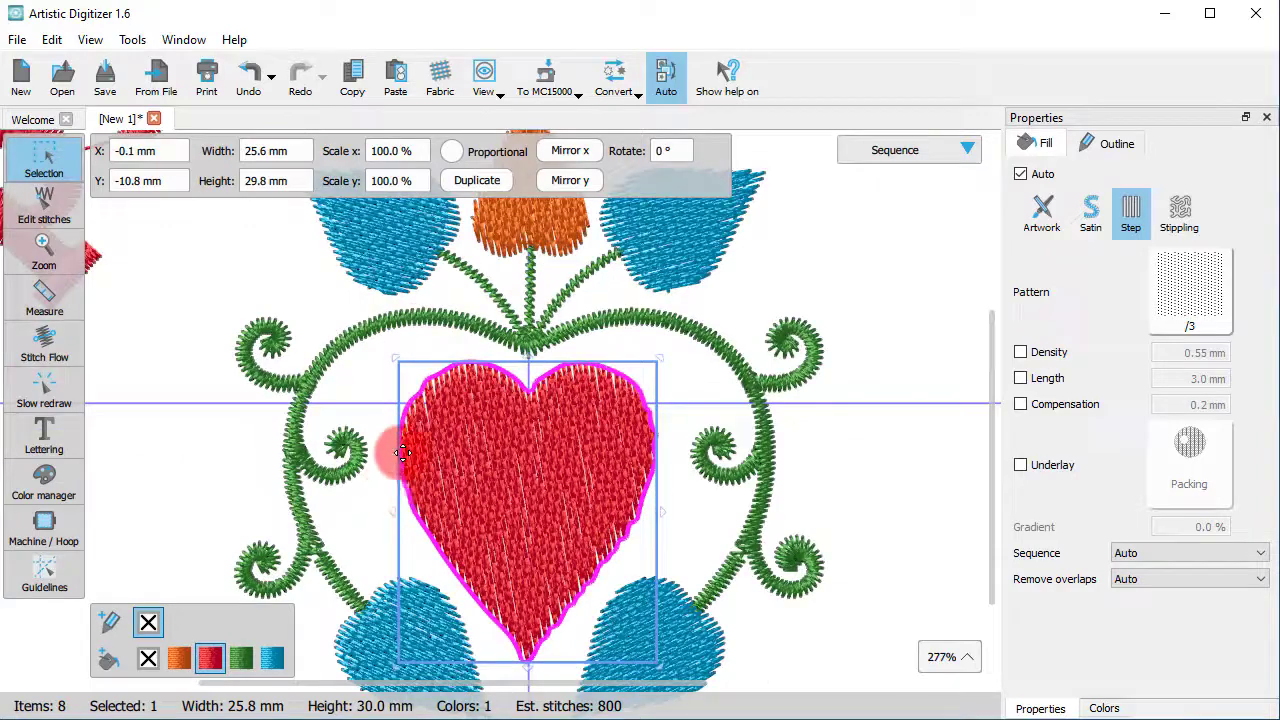
{"action": "scroll", "coordinate": [425, 458], "scroll_direction": "up", "scroll_amount": 1}
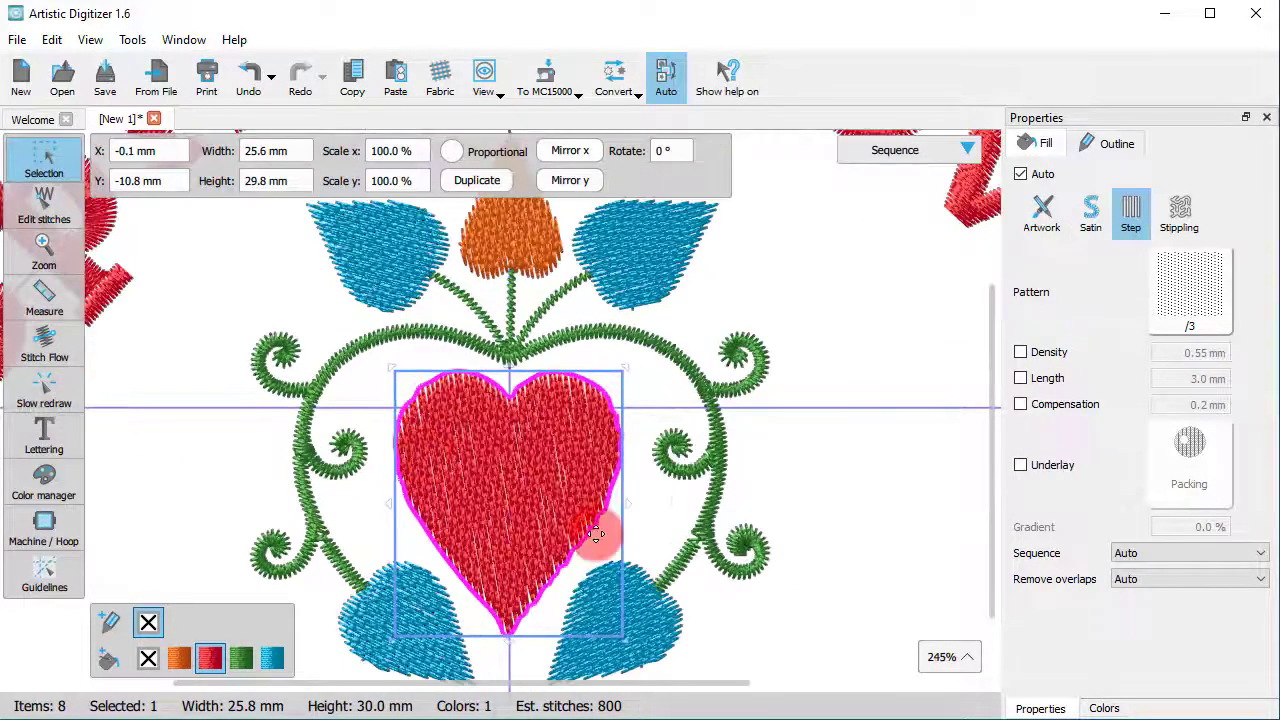
{"action": "left_click", "coordinate": [1094, 220]}
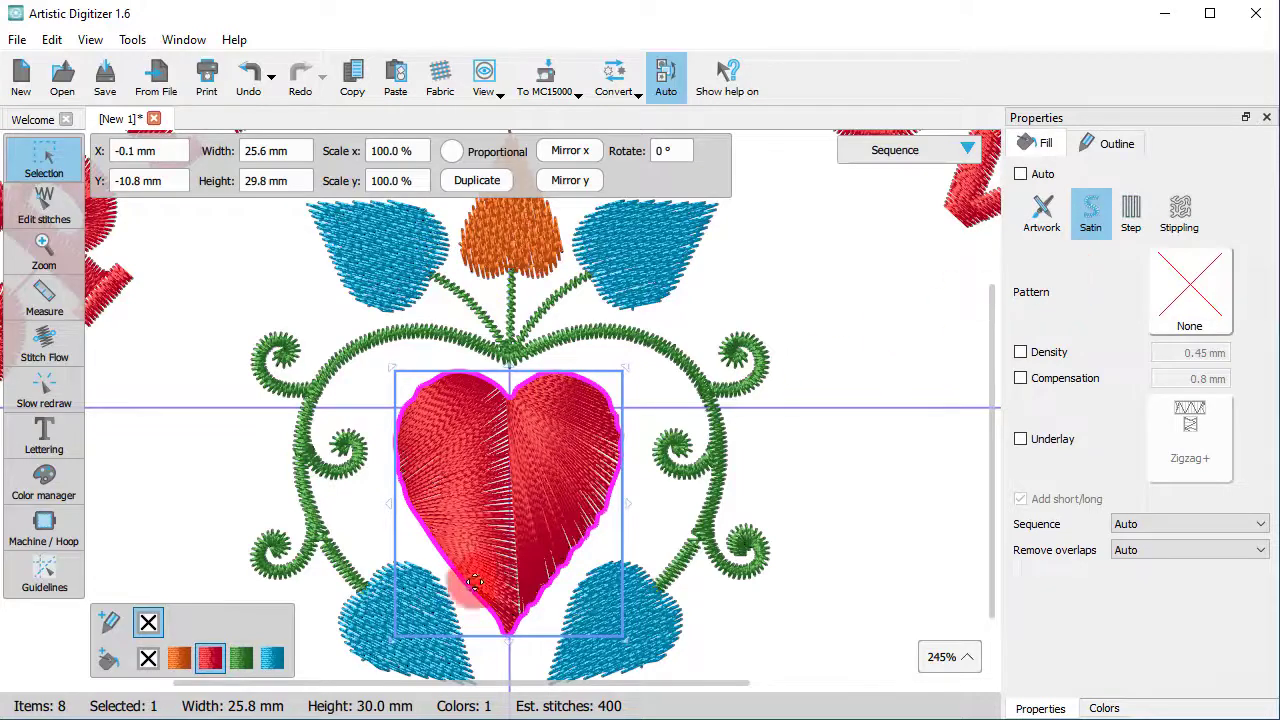
Divide the heart with a vertical split line down its middle using Stitch Flow
{"action": "left_click", "coordinate": [44, 340]}
{"action": "left_click", "coordinate": [214, 151]}
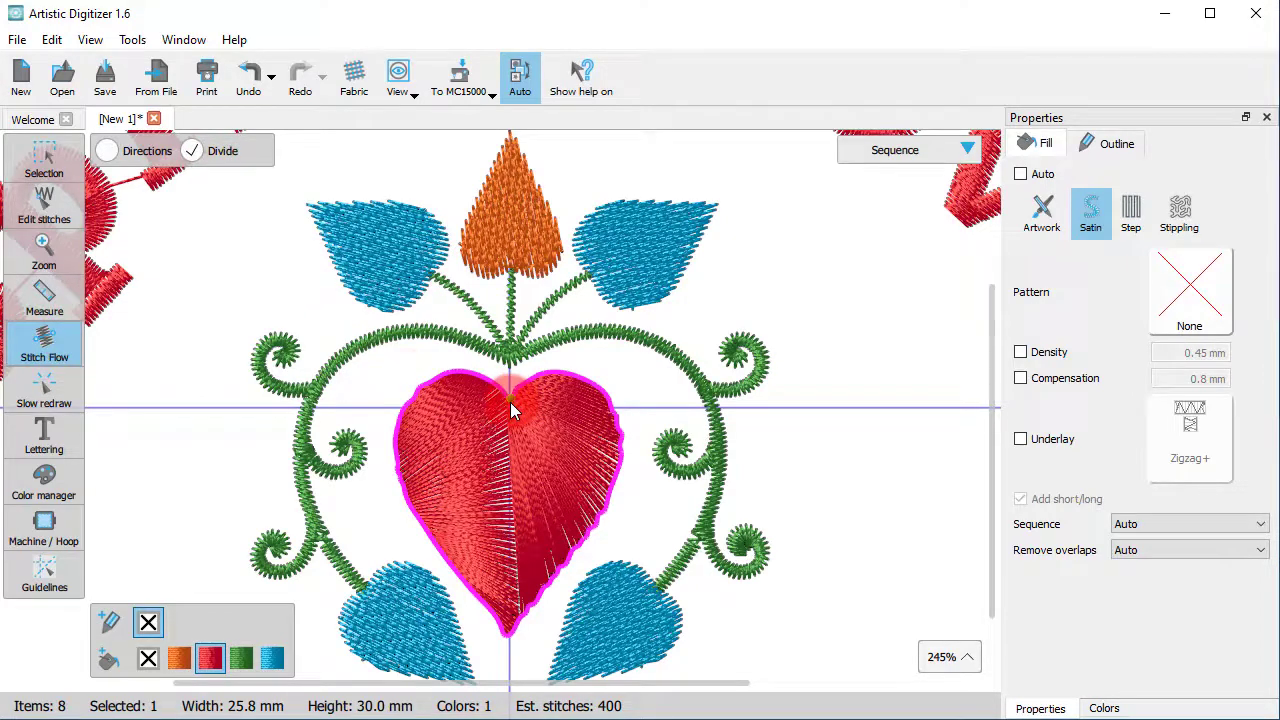
{"action": "left_click", "coordinate": [511, 602]}
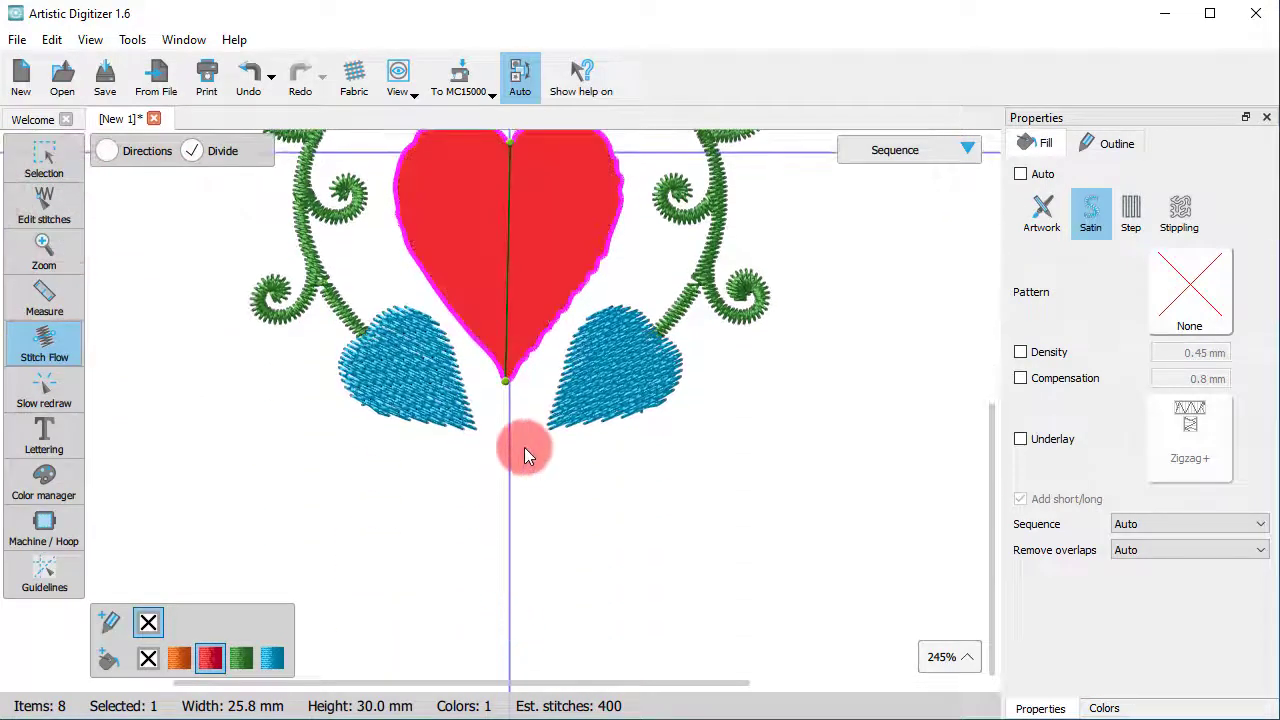
{"action": "scroll", "coordinate": [524, 447], "scroll_direction": "down", "scroll_amount": 2}
{"action": "scroll", "coordinate": [481, 388], "scroll_direction": "up", "scroll_amount": 3}
{"action": "scroll", "coordinate": [481, 388], "scroll_direction": "up", "scroll_amount": 1}
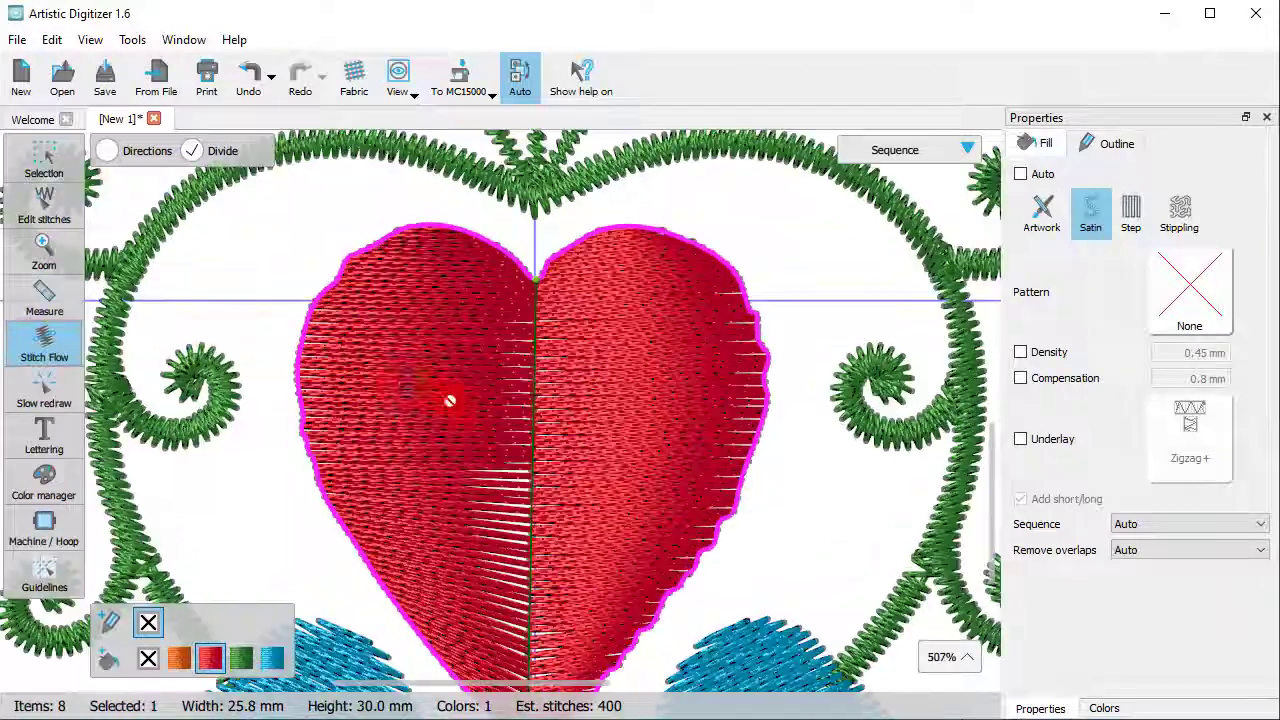
Draw direction lines for both halves and tilt them diagonally upward
{"action": "left_click", "coordinate": [128, 155]}
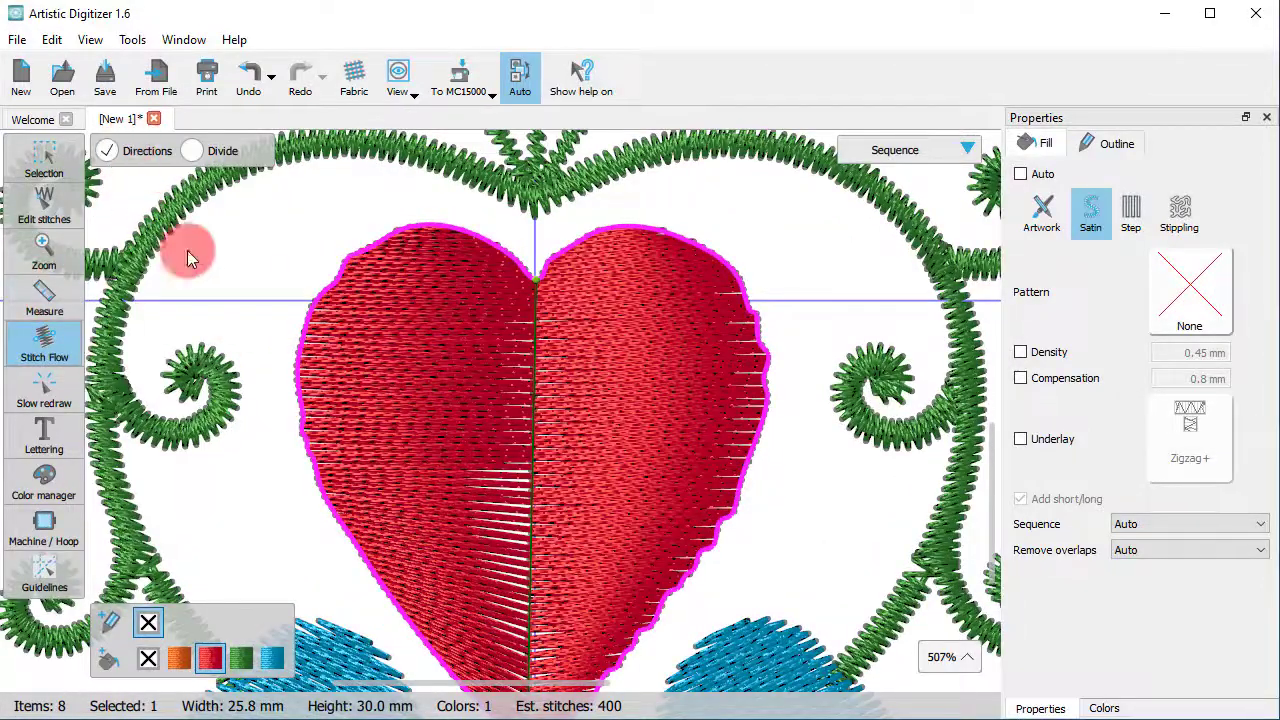
{"action": "left_click", "coordinate": [536, 459]}
{"action": "left_click", "coordinate": [765, 466]}
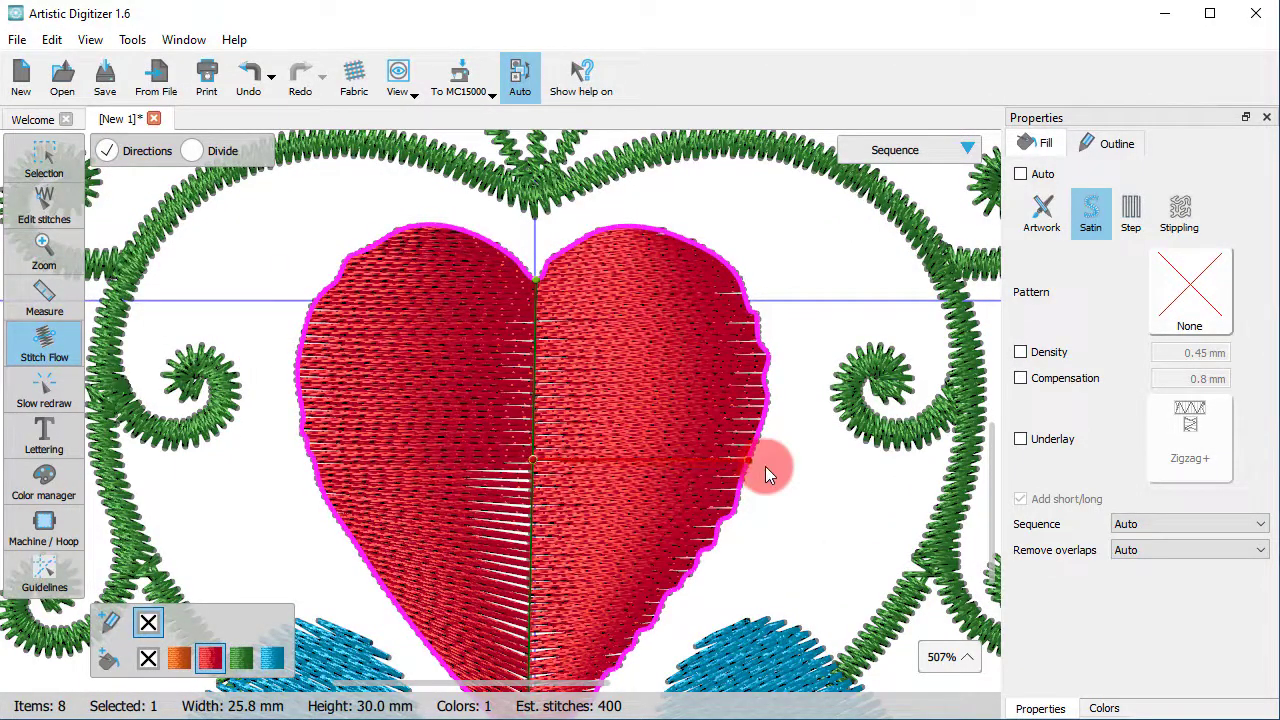
{"action": "left_click", "coordinate": [297, 422]}
{"action": "left_click", "coordinate": [533, 430]}
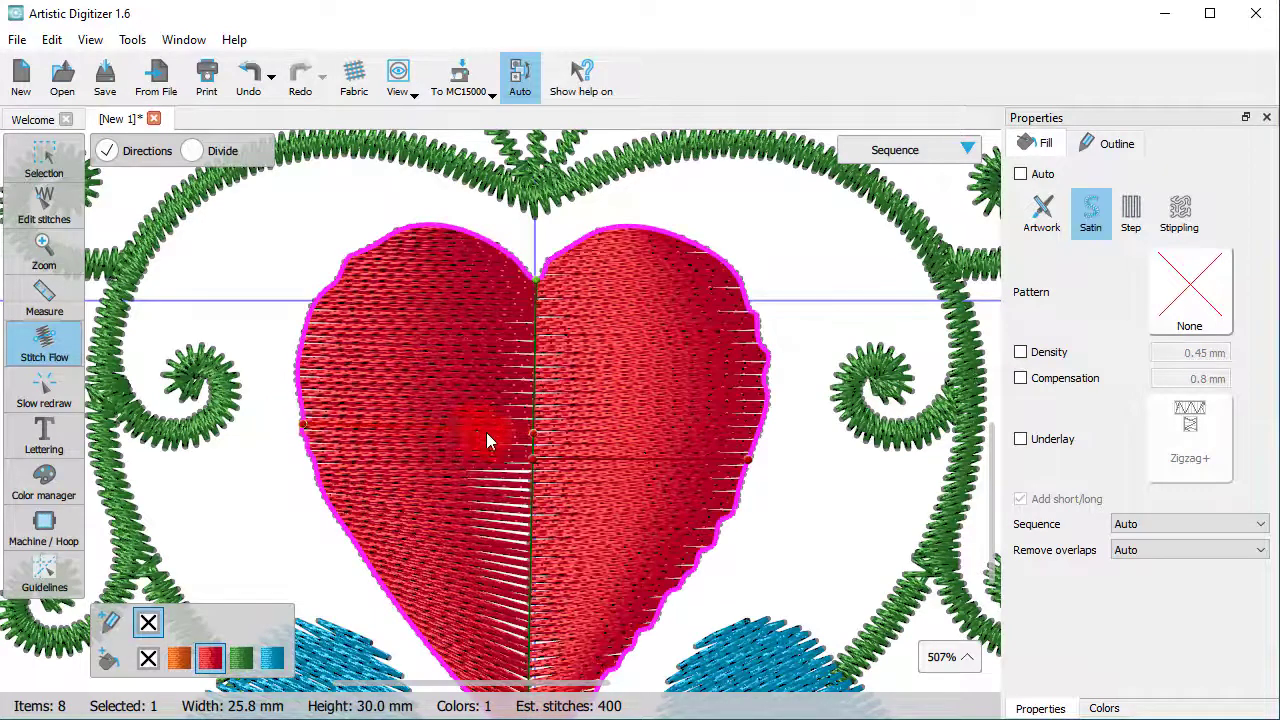
{"action": "left_click_drag", "start_coordinate": [302, 422], "coordinate": [302, 373]}
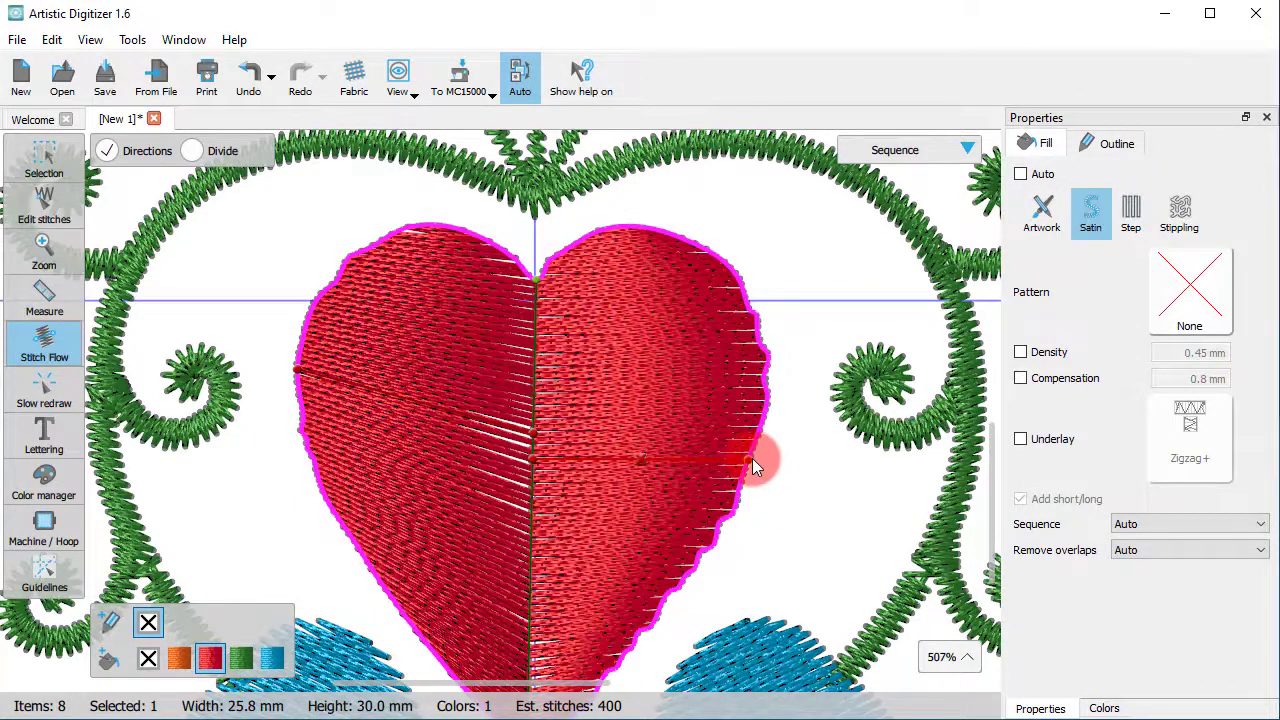
{"action": "left_click_drag", "start_coordinate": [752, 458], "coordinate": [766, 407]}
{"action": "scroll", "coordinate": [557, 553], "scroll_direction": "down", "scroll_amount": 4}
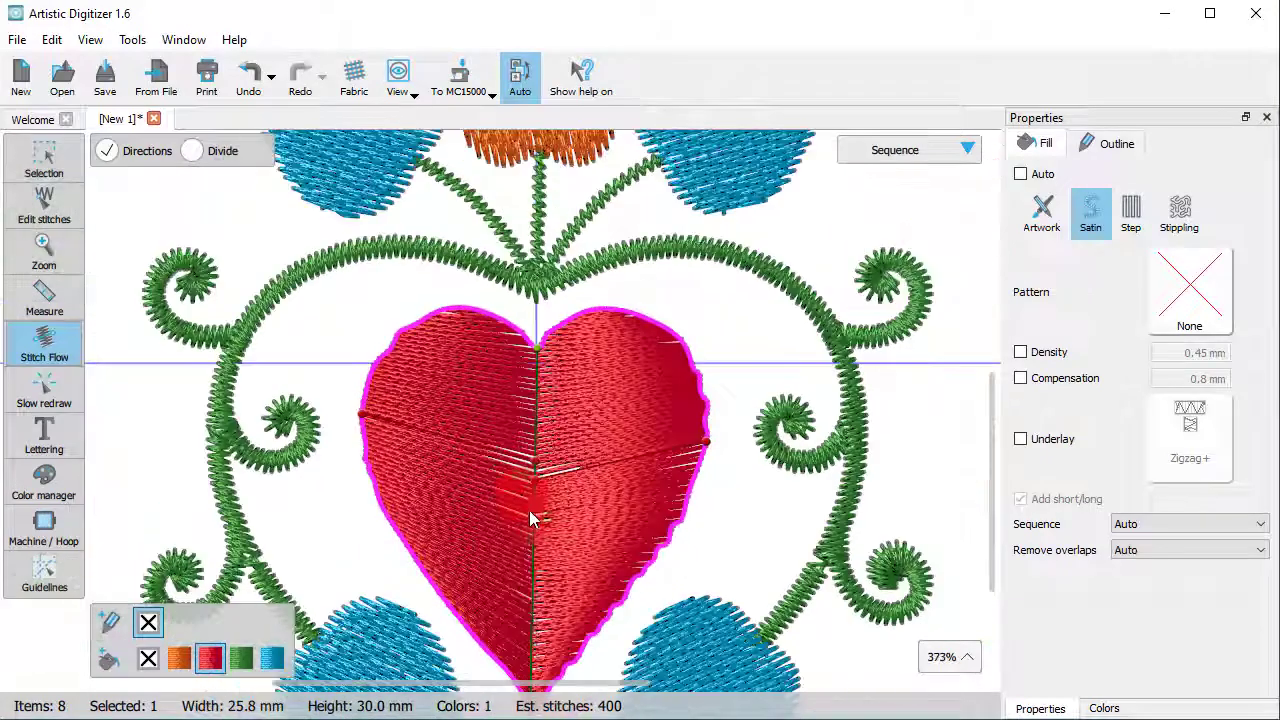
{"action": "left_click", "coordinate": [44, 158]}
{"action": "left_click", "coordinate": [1021, 352]}
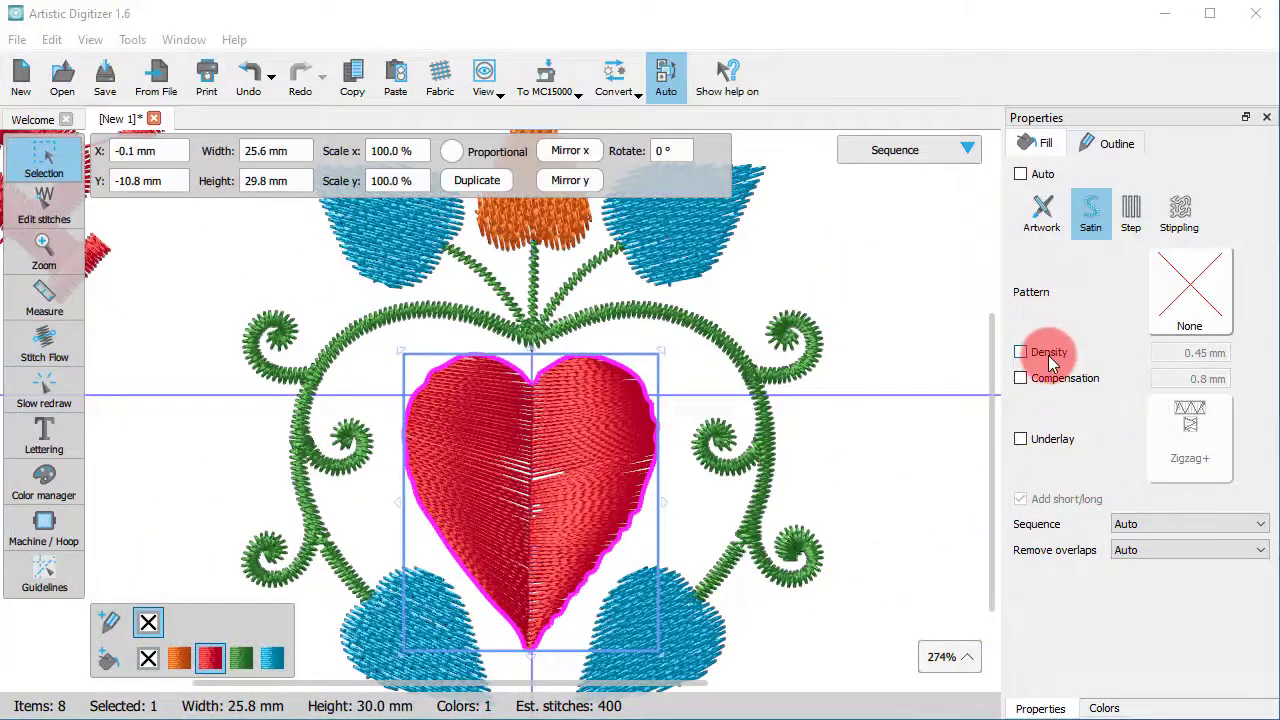
{"action": "left_click_drag", "start_coordinate": [1170, 353], "coordinate": [1245, 372]}
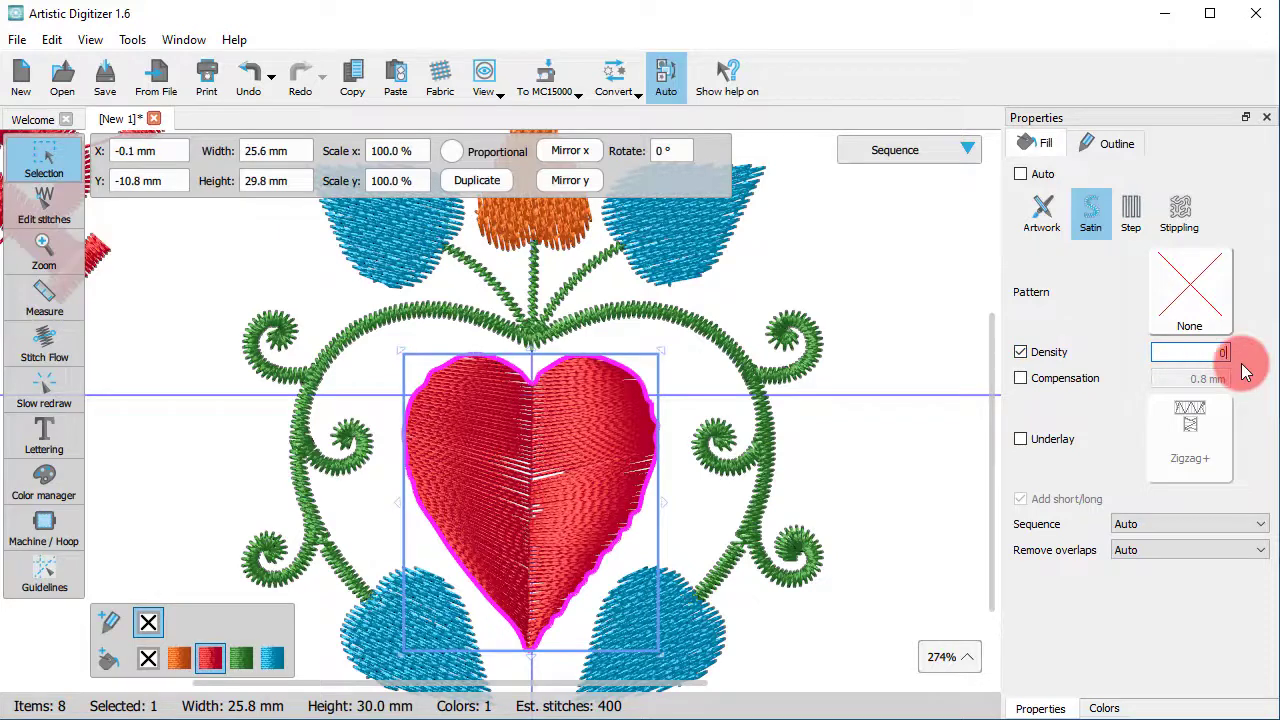
{"action": "key", "text": "Return"}
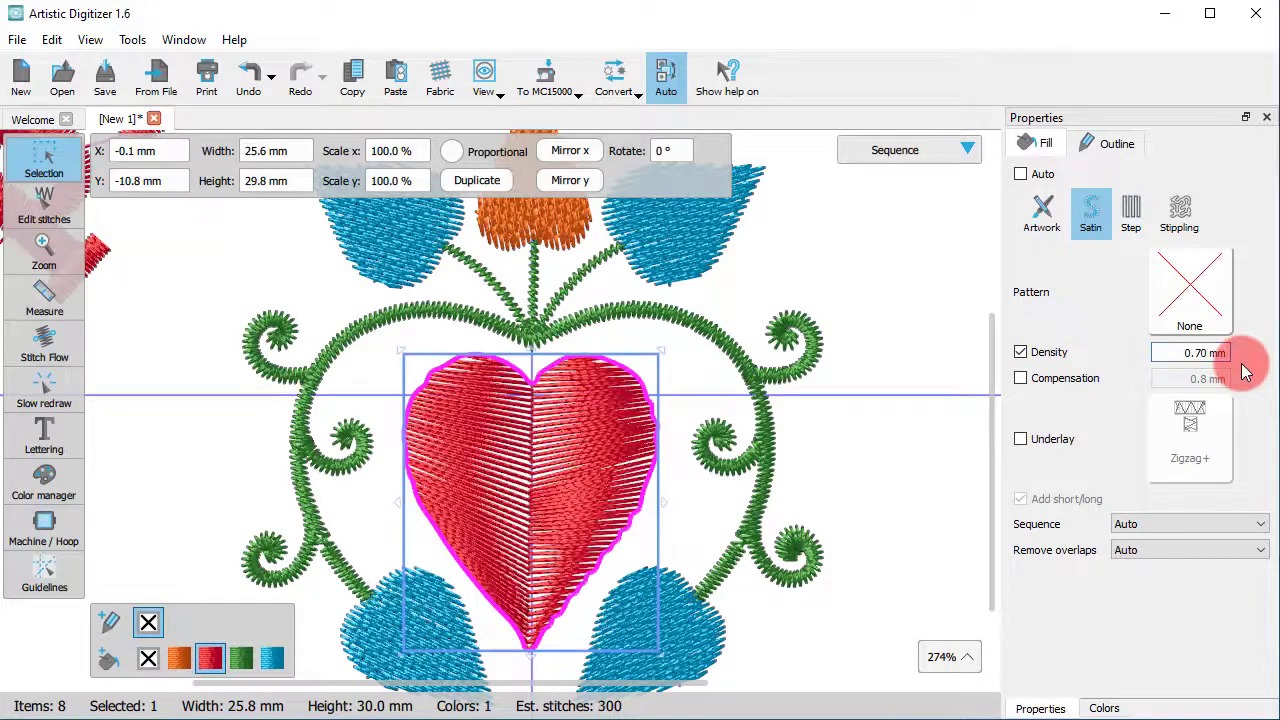
{"action": "left_click", "coordinate": [862, 474]}
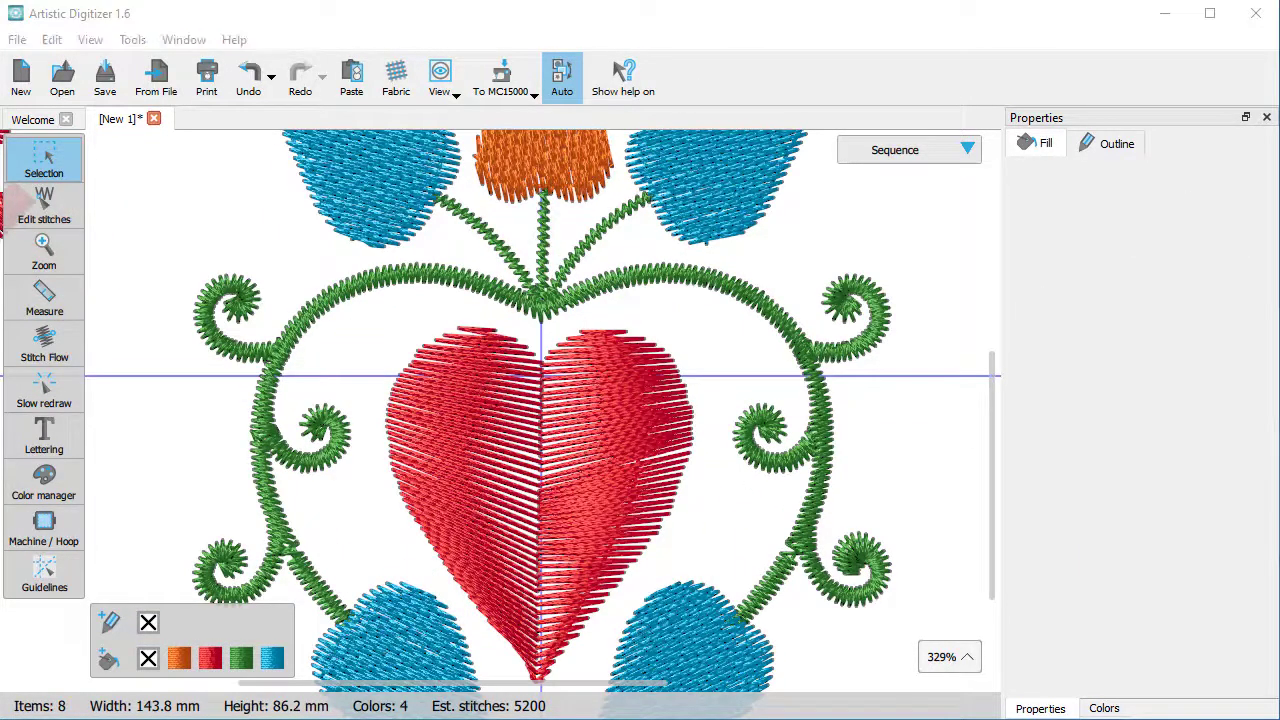
{"action": "scroll", "coordinate": [429, 548], "scroll_direction": "up", "scroll_amount": 2}
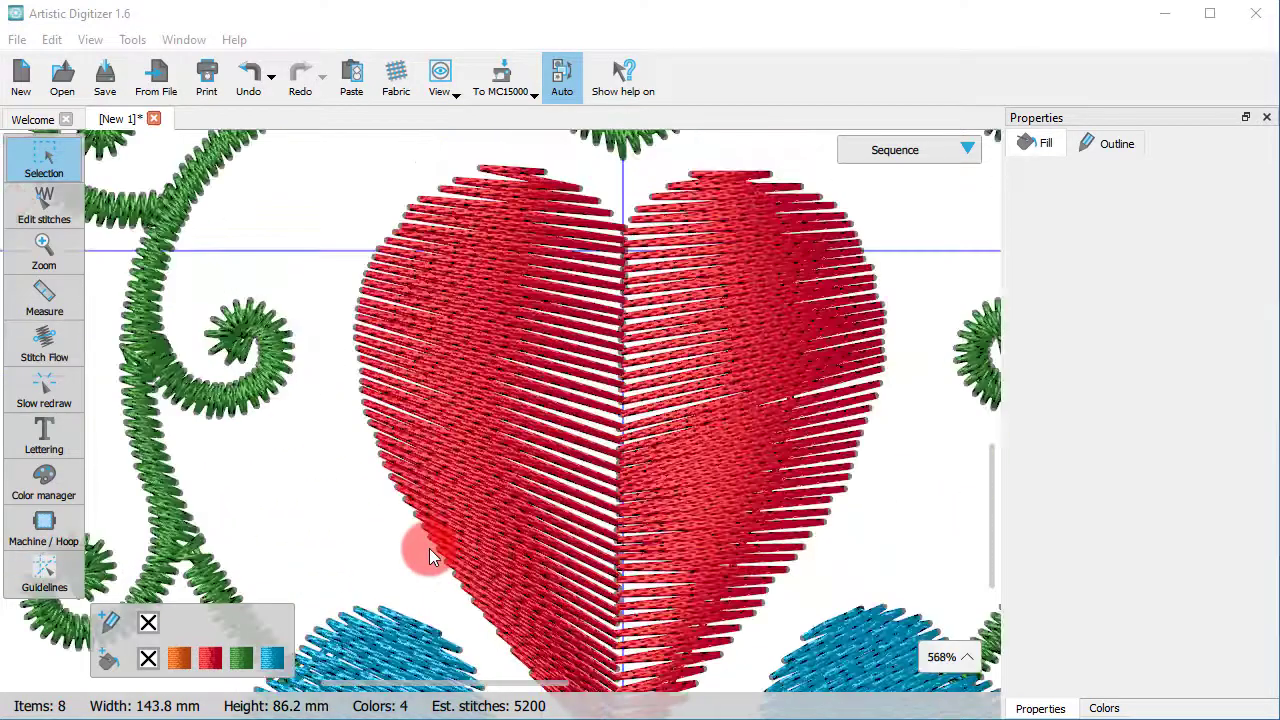
{"action": "scroll", "coordinate": [429, 548], "scroll_direction": "down", "scroll_amount": 1}
{"action": "scroll", "coordinate": [656, 494], "scroll_direction": "down", "scroll_amount": 2}
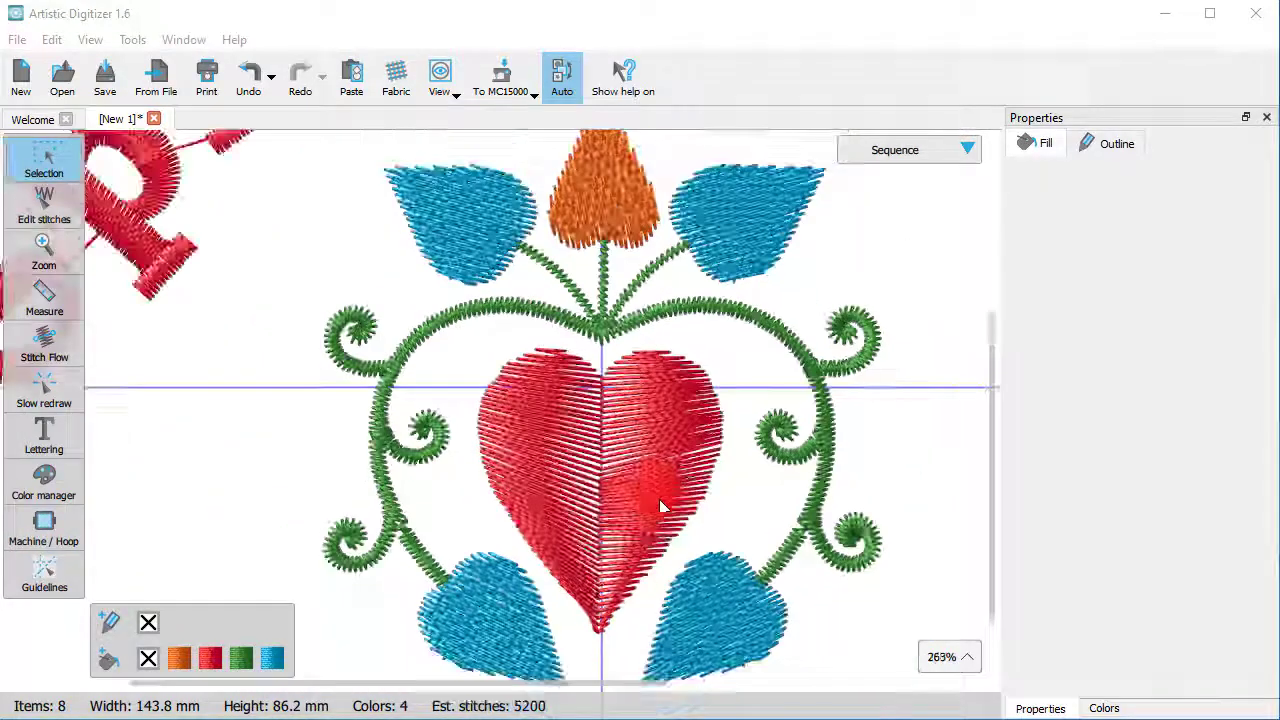
{"action": "left_click", "coordinate": [649, 520]}
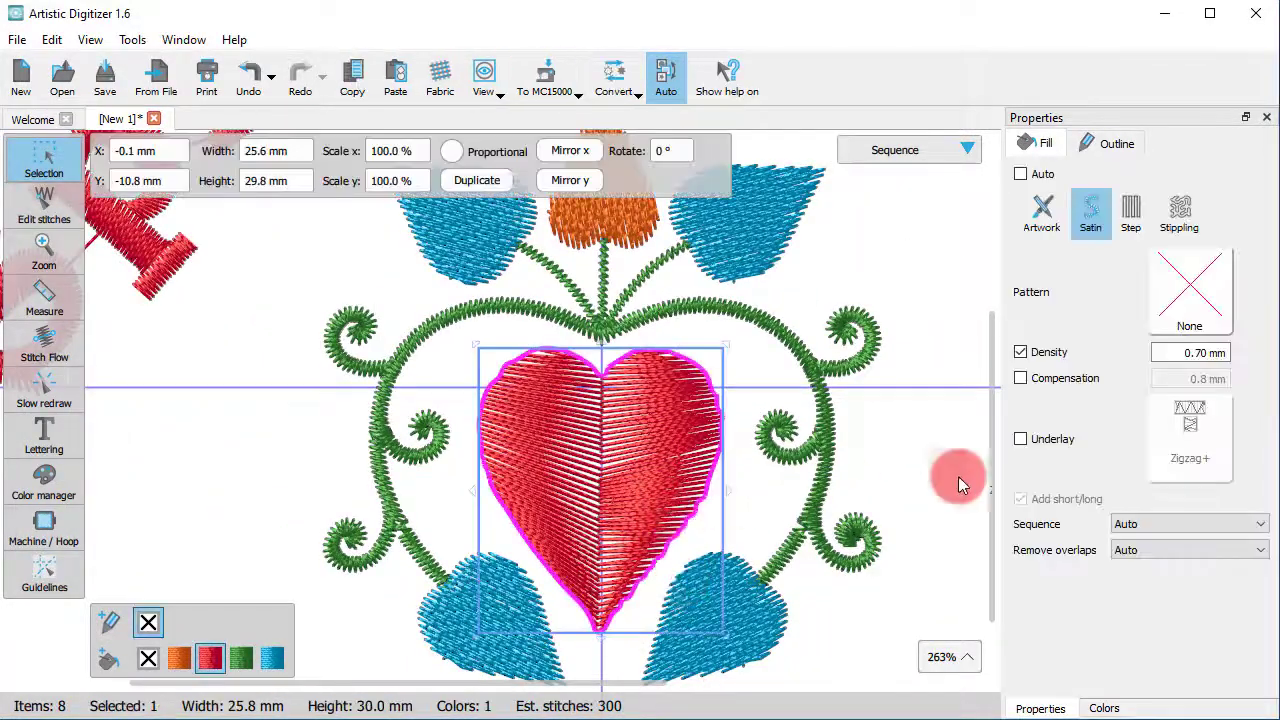
{"action": "left_click", "coordinate": [1020, 352]}
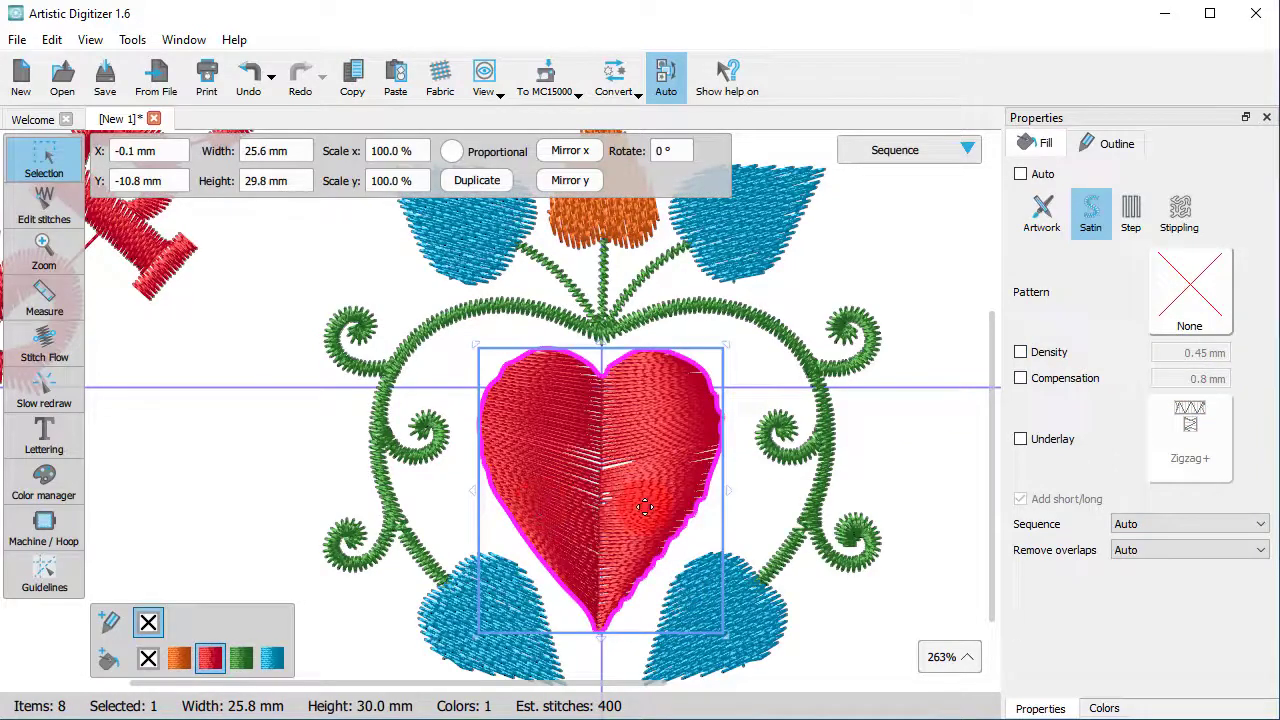